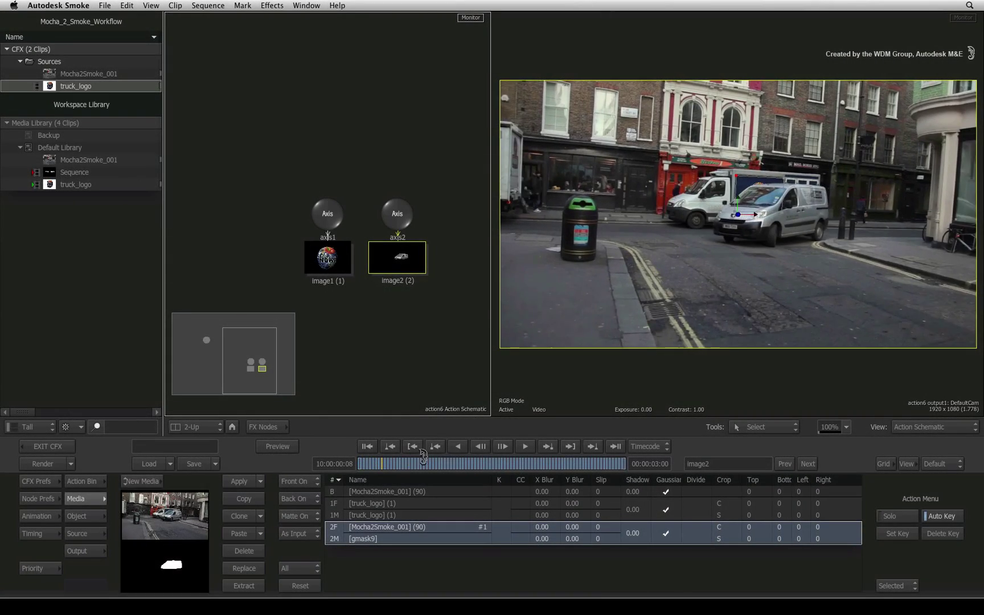
# Pause on a later frame, select the Bin, Wall and Ground layers, and overlay the surface grid
pyautogui.click(478, 445)
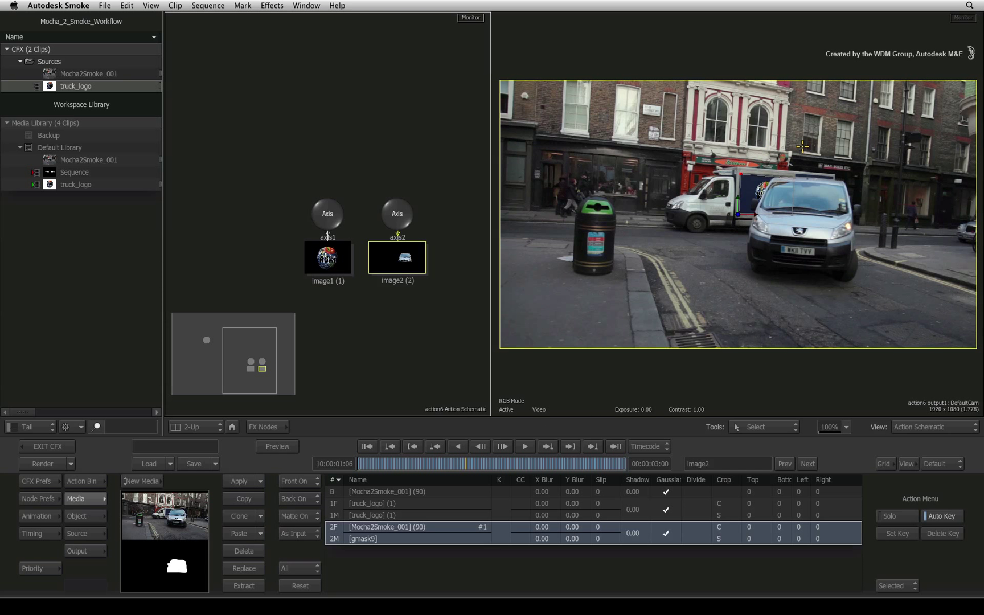
pyautogui.click(548, 448)
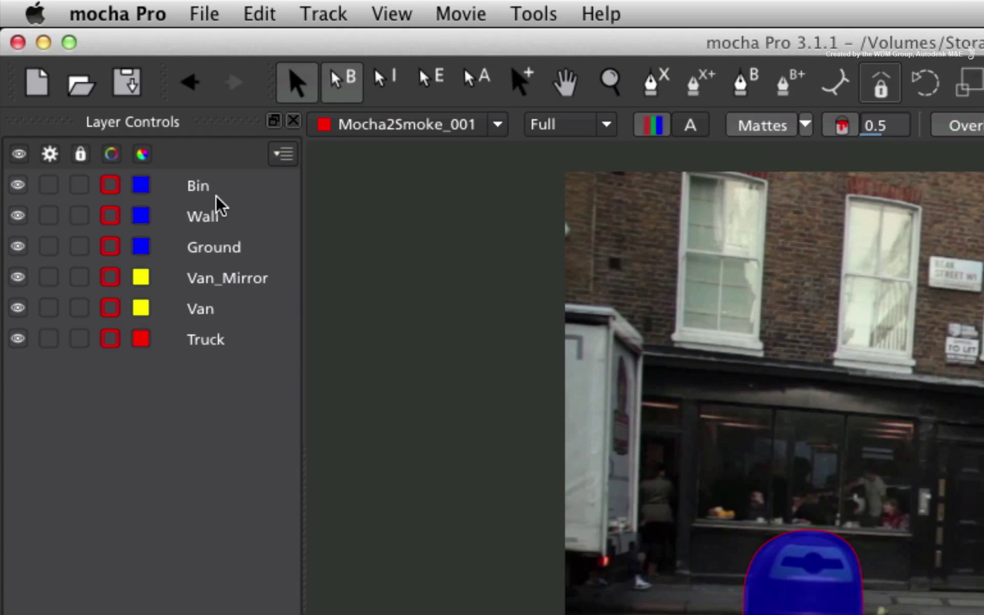
pyautogui.click(79, 76)
pyautogui.keyDown('shift'); pyautogui.click(81, 86); pyautogui.keyUp('shift')
pyautogui.keyDown('shift'); pyautogui.click(202, 250); pyautogui.keyUp('shift')
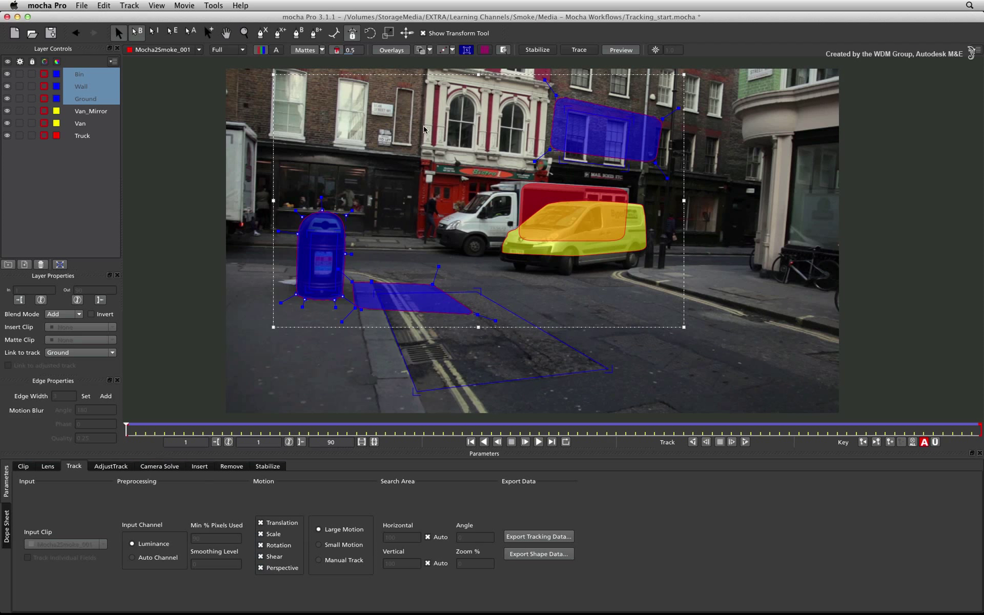
pyautogui.click(485, 50)
pyautogui.moveTo(128, 425); pyautogui.dragTo(107, 447)
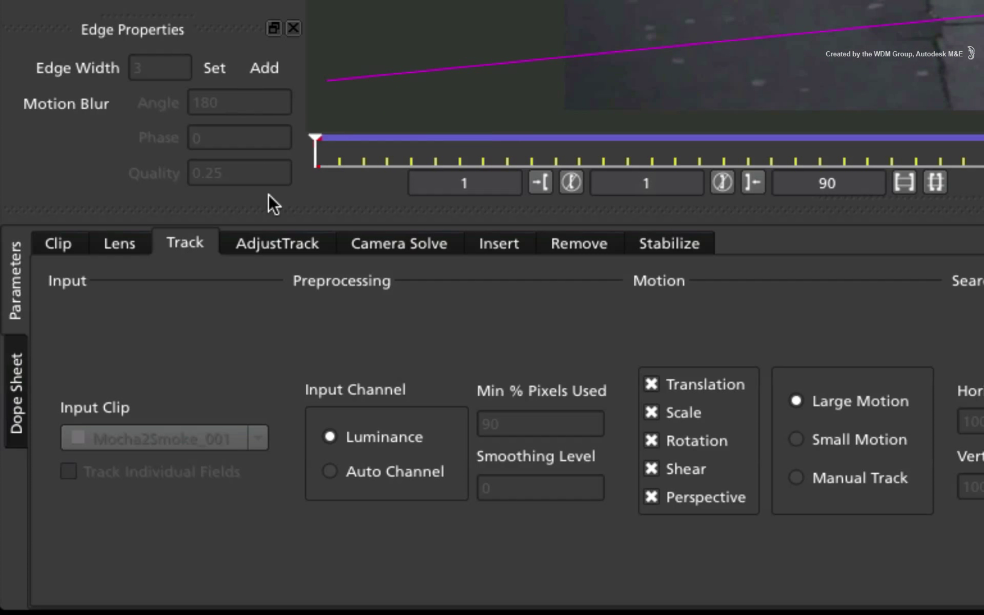
# Solve the camera as Small Parallax Change with a 35-70mm focal range, reaching 92% quality
pyautogui.click(370, 245)
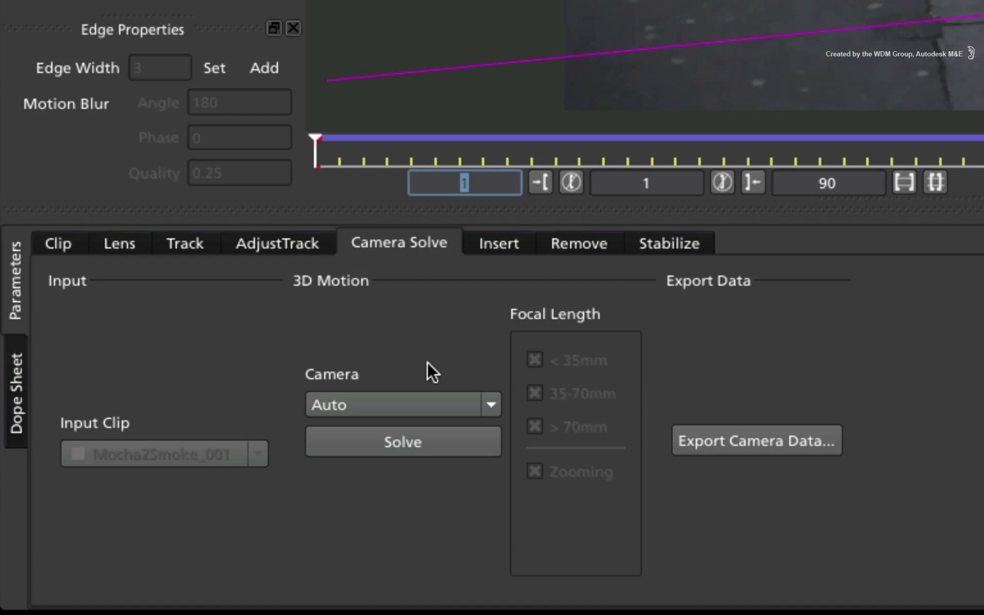
pyautogui.click(491, 403)
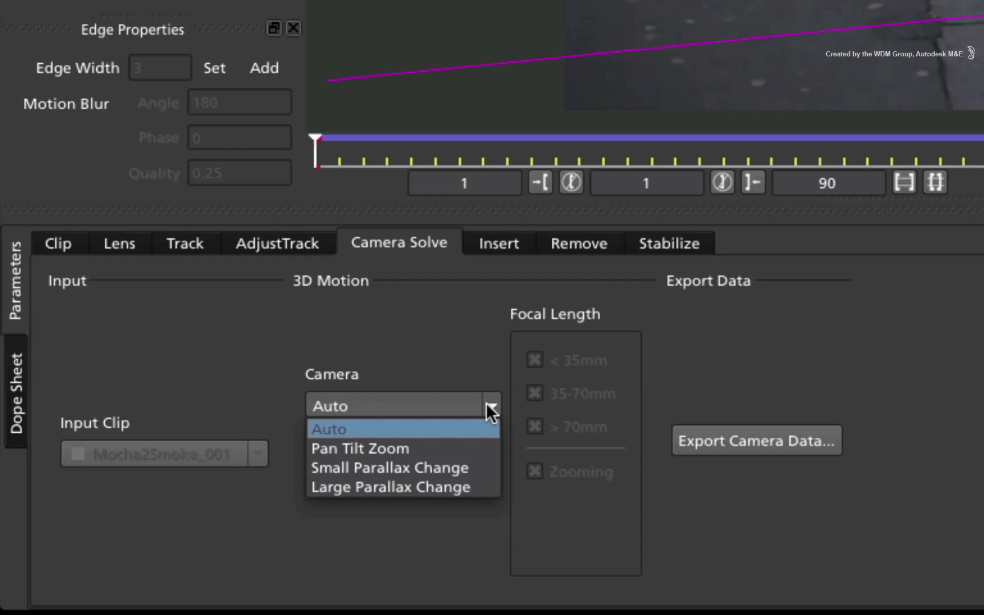
pyautogui.click(447, 466)
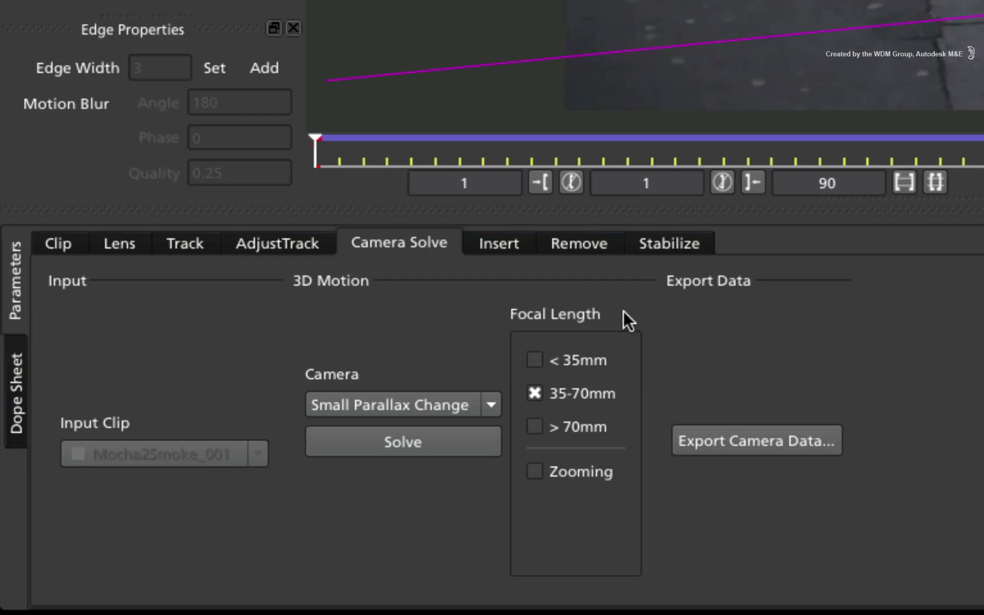
pyautogui.click(491, 449)
pyautogui.click(443, 446)
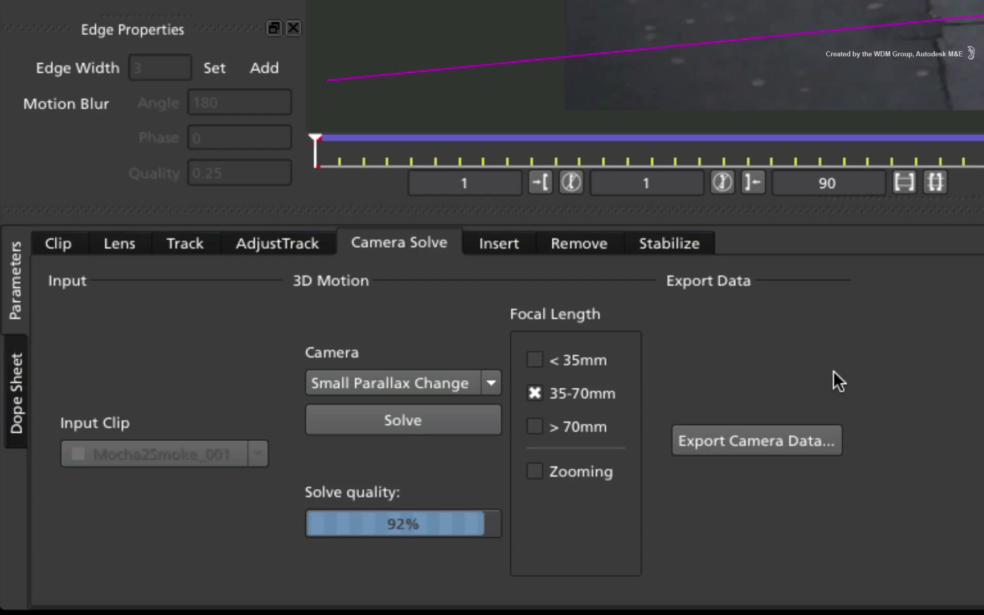
# Export the solved camera as FBX 6.1.0 named Camera_track into Mocha_Exports
pyautogui.click(810, 439)
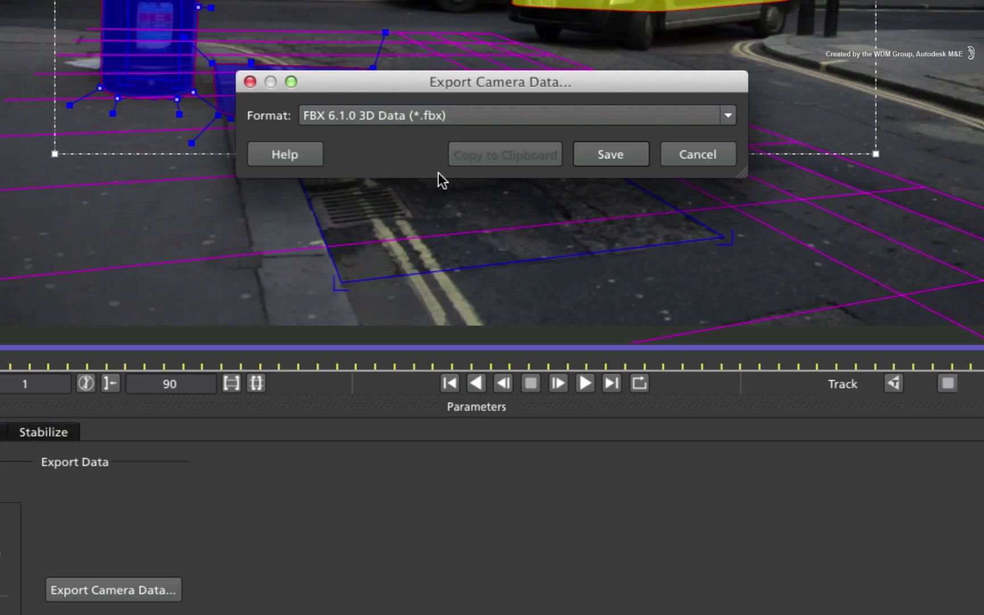
pyautogui.click(614, 162)
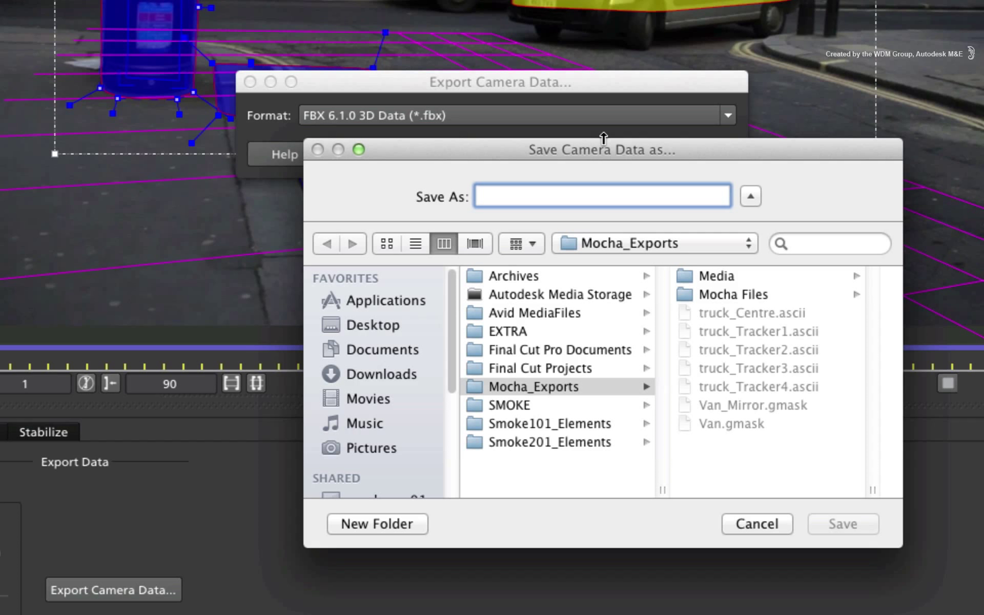
pyautogui.write('Cam')
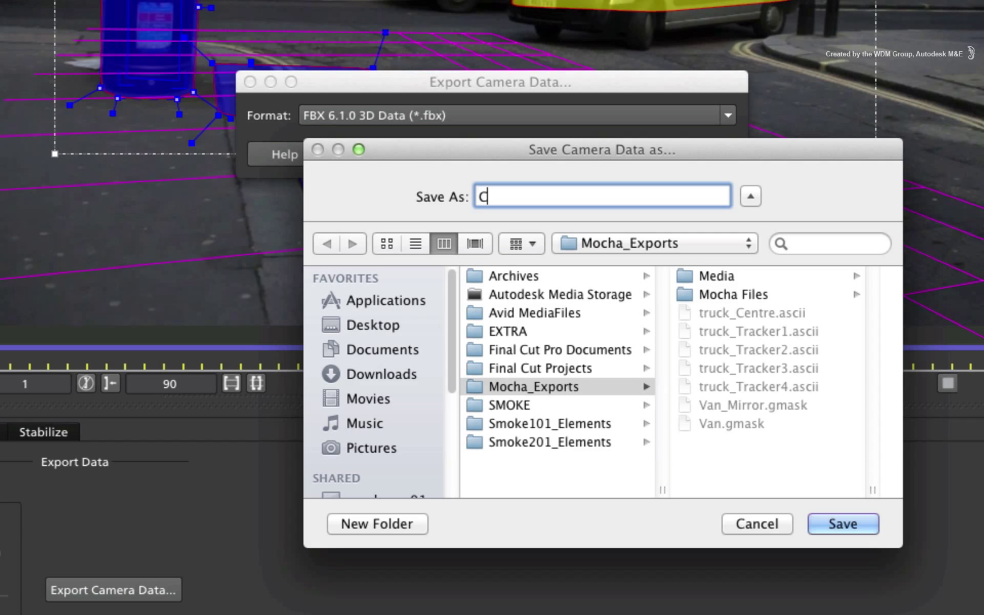
pyautogui.write('era_track')
pyautogui.press('Return')
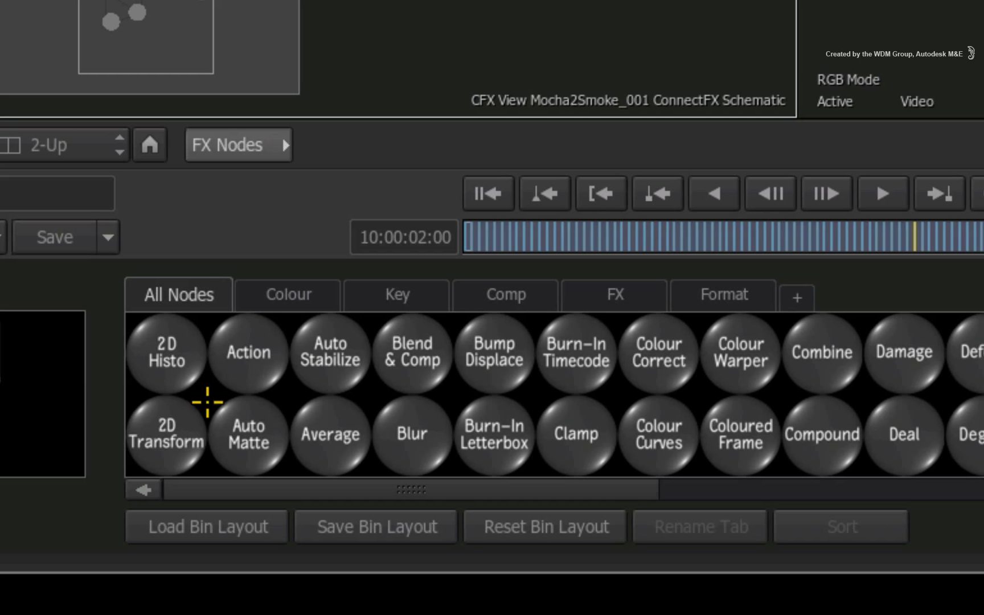
# Insert a new Action node, action11, between action6 and the Mocha2Smoke output
pyautogui.click(249, 346)
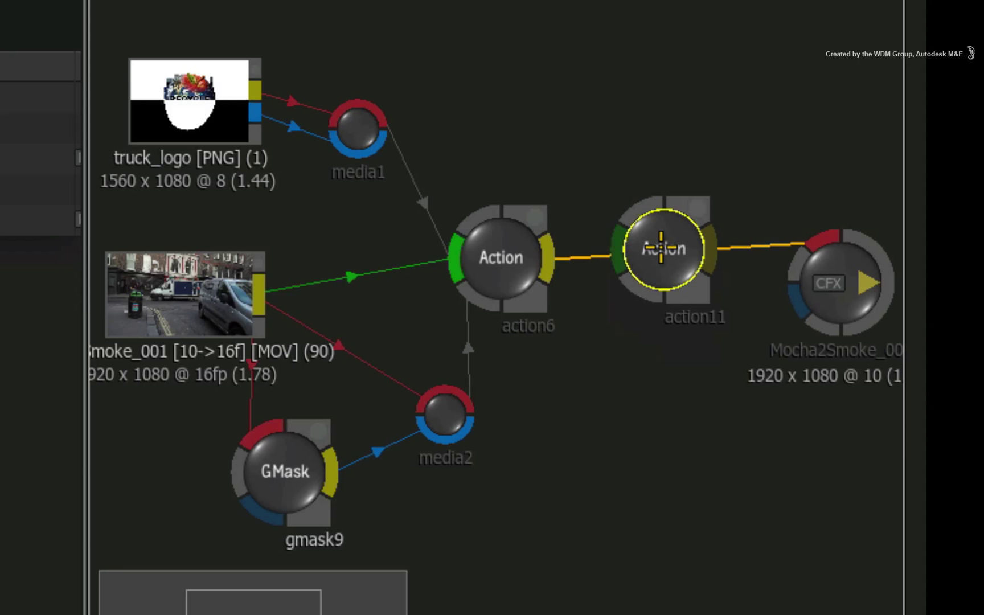
pyautogui.click(660, 250)
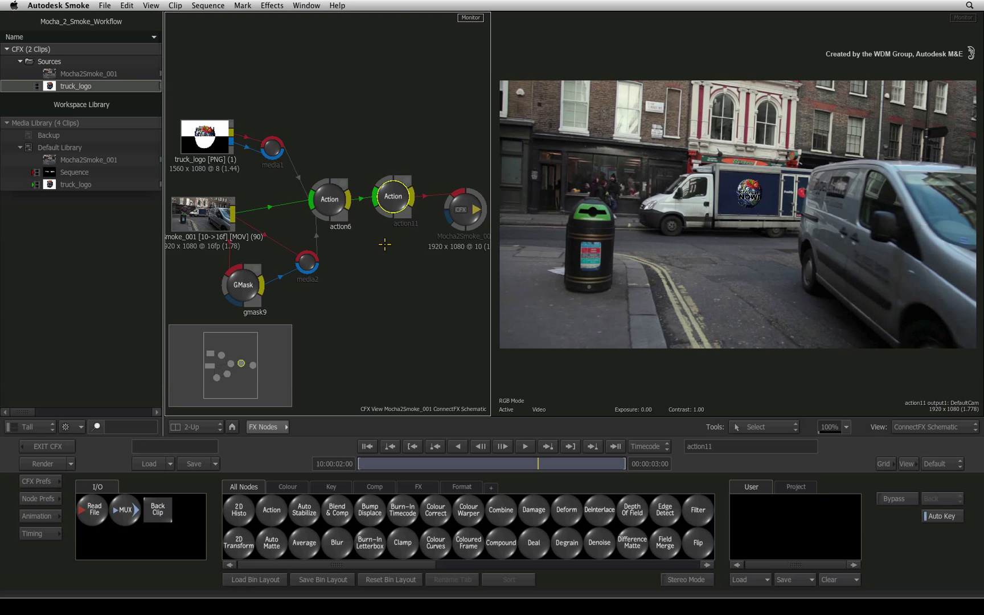
# Open action11's Action schematic and select its DefaultCam camera (FOV 40.00°, Z 1483.6)
pyautogui.doubleClick(391, 196)
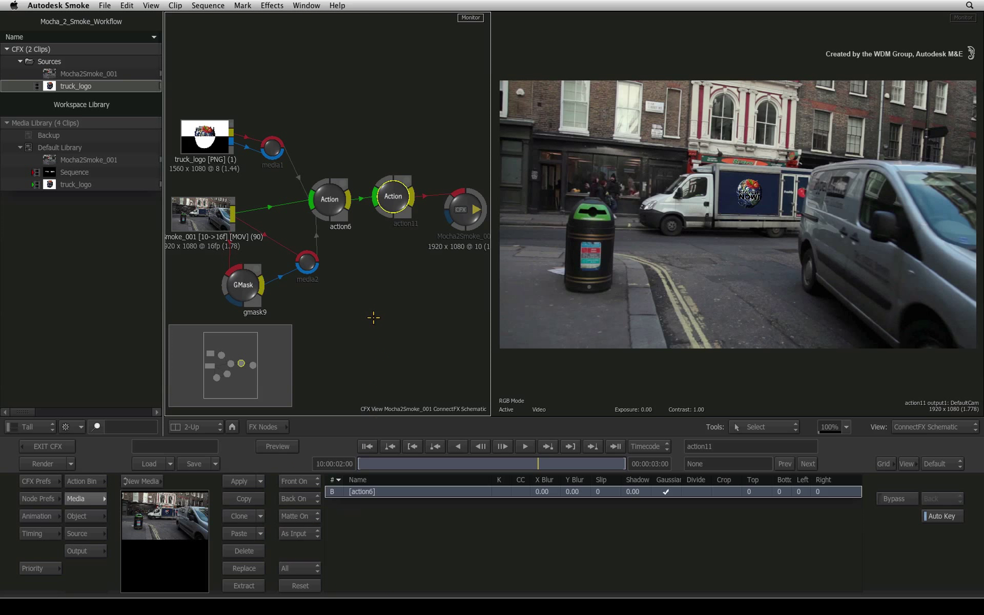
pyautogui.press('Escape')
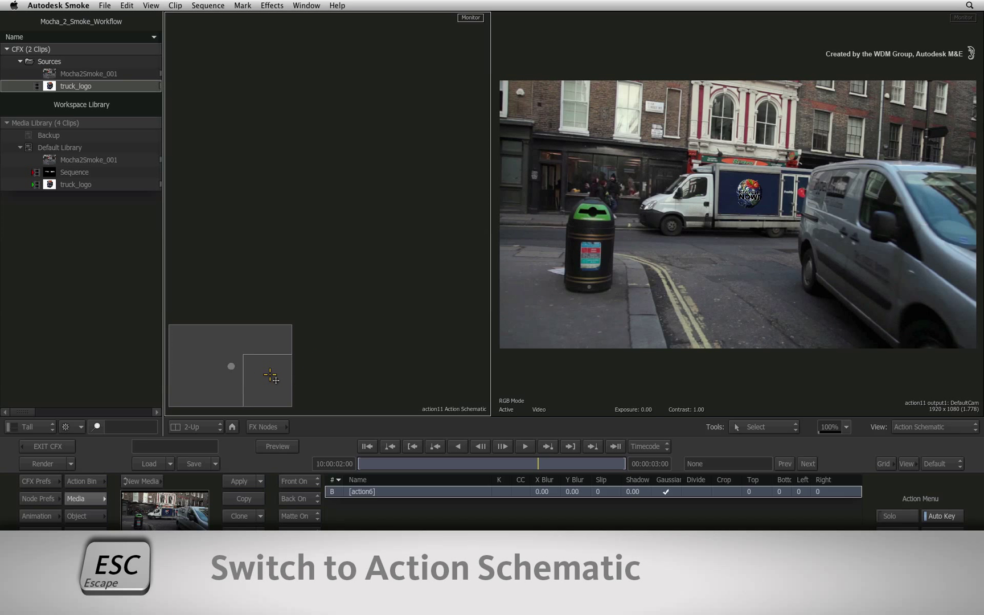
pyautogui.moveTo(231, 363); pyautogui.dragTo(230, 359)
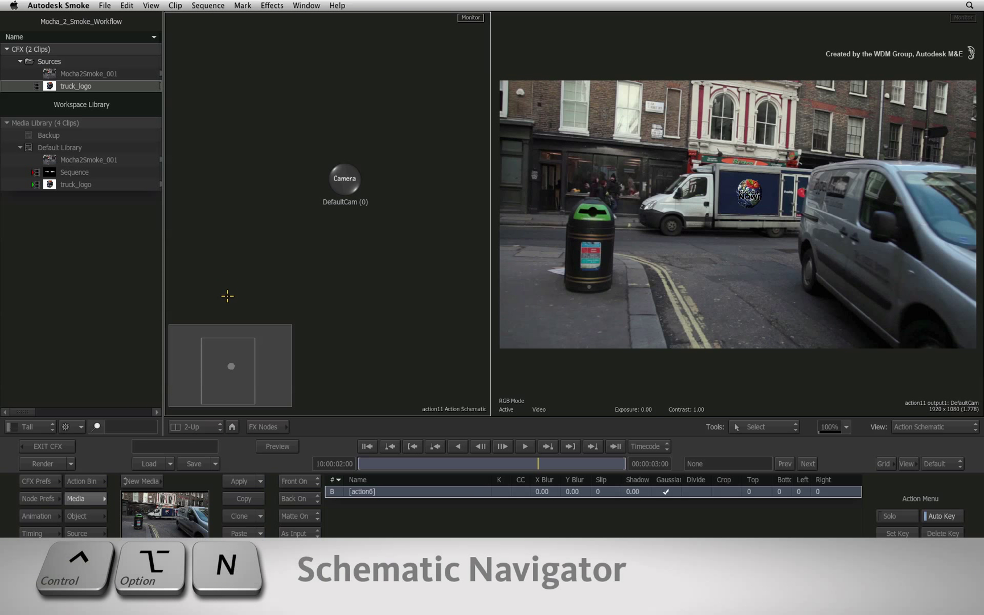
pyautogui.hotkey('ctrl', 'alt', 'n')
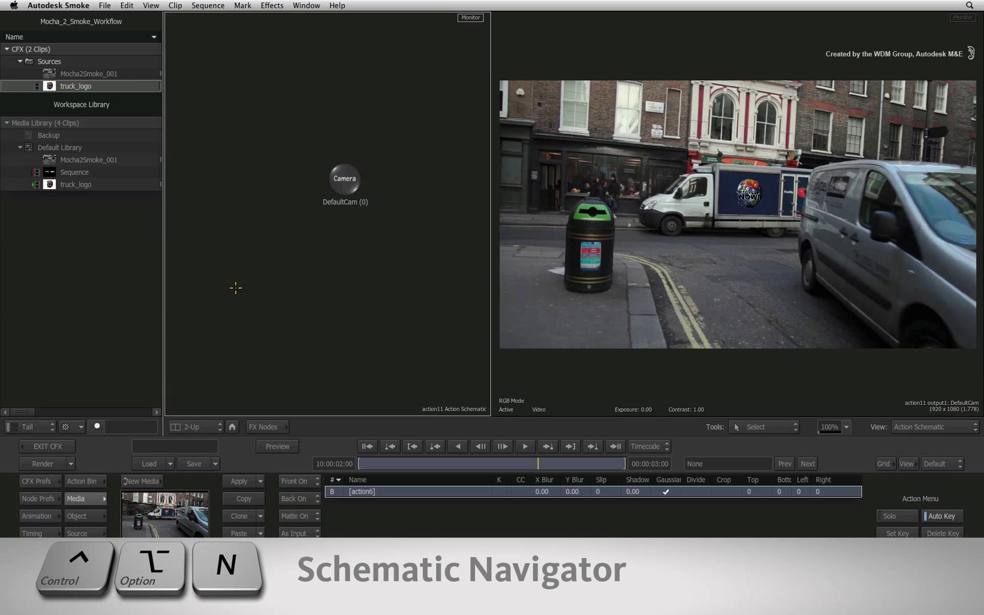
pyautogui.hotkey('ctrl', 'alt', 'n')
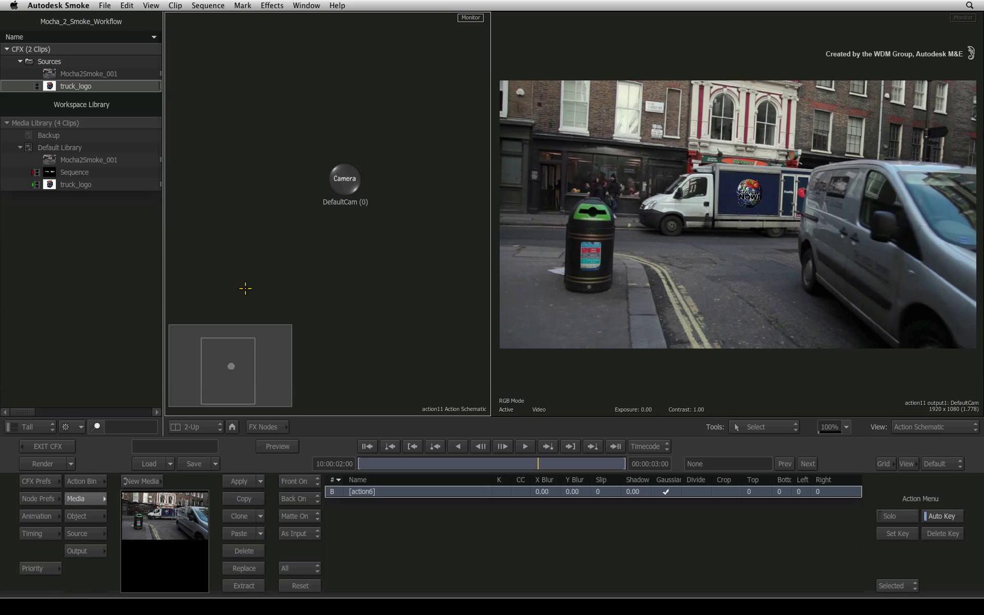
pyautogui.click(334, 192)
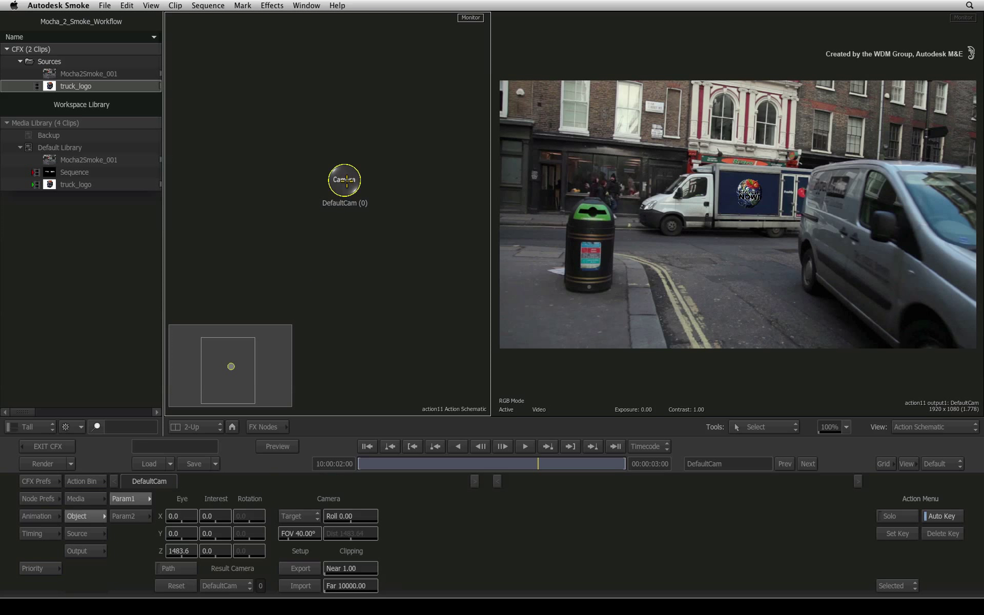
pyautogui.moveTo(334, 191)
pyautogui.mouseDown()
pyautogui.moveTo(320, 179)
pyautogui.moveTo(331, 184)
pyautogui.mouseUp()
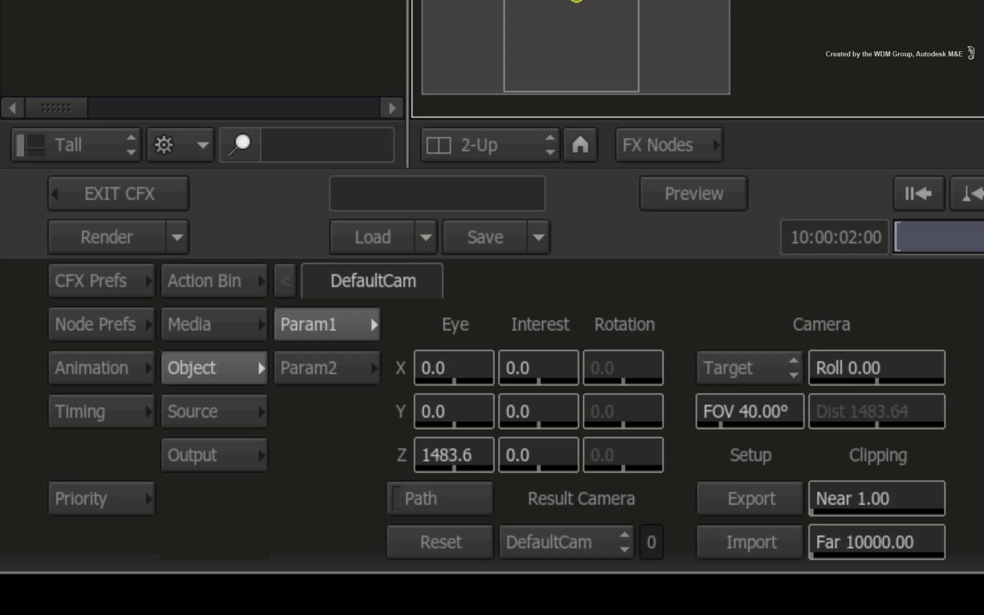
# Open the Action import browser in FBX format at the Mocha_Exports folder
pyautogui.click(208, 278)
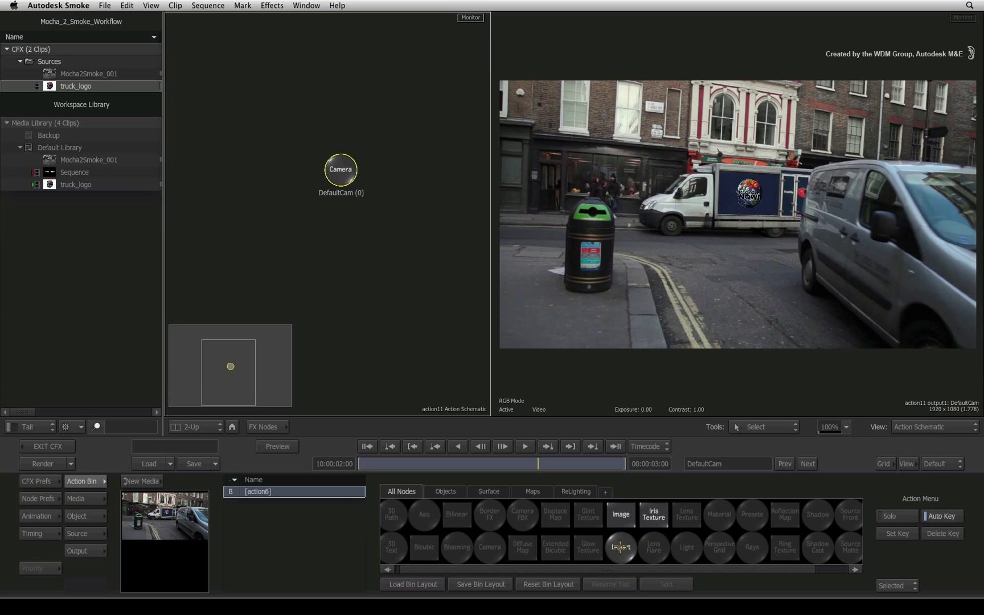
pyautogui.click(621, 546)
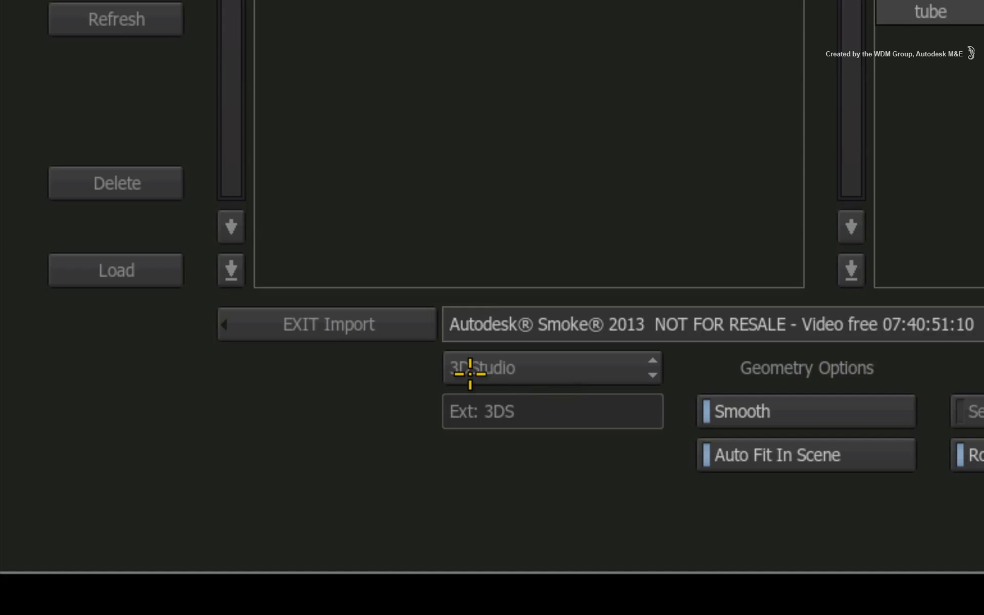
pyautogui.click(564, 372)
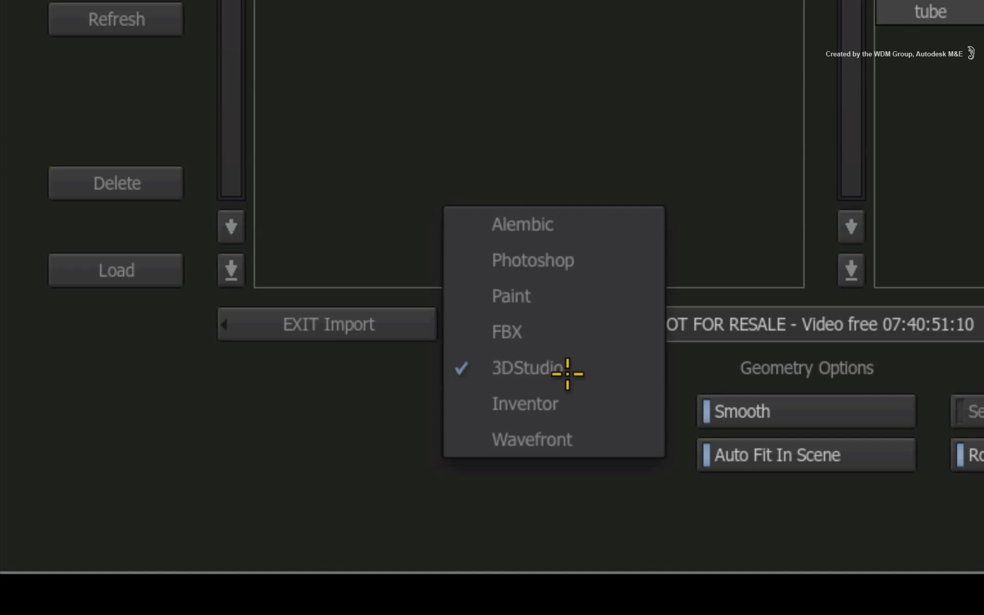
pyautogui.click(576, 331)
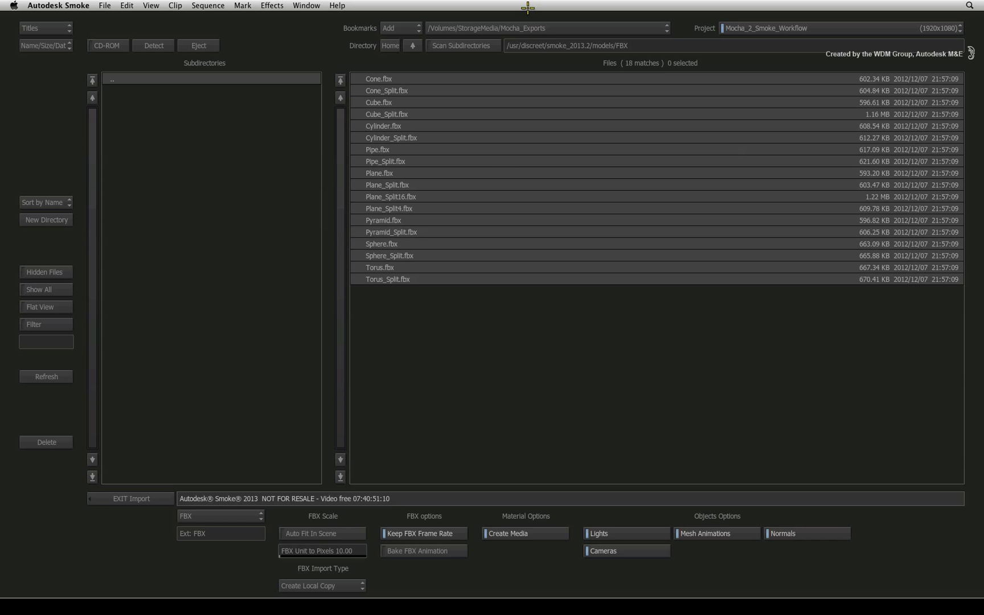
pyautogui.click(512, 28)
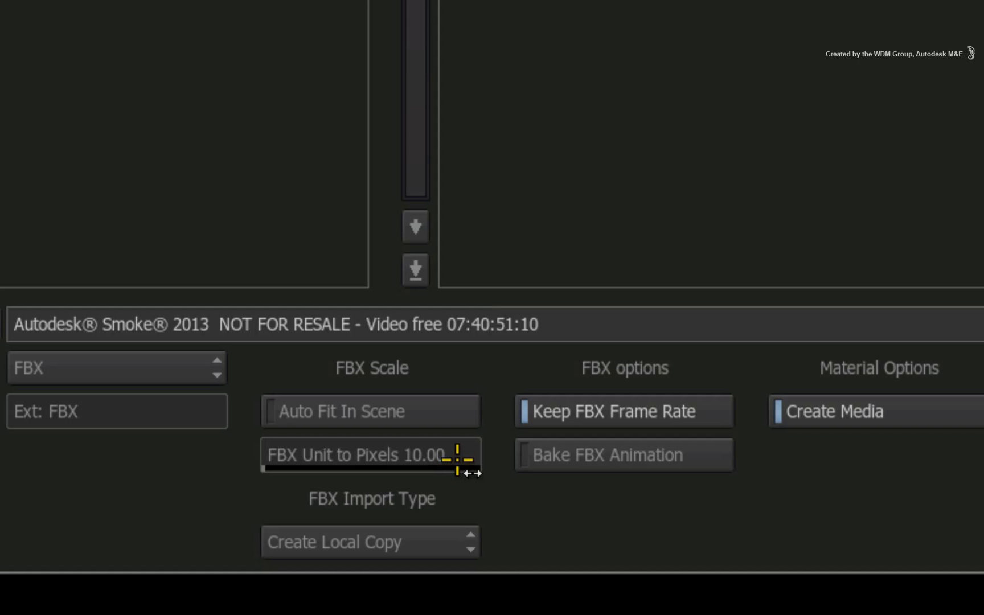
# Set the FBX Unit to Pixels scale to 0.5
pyautogui.click(457, 458)
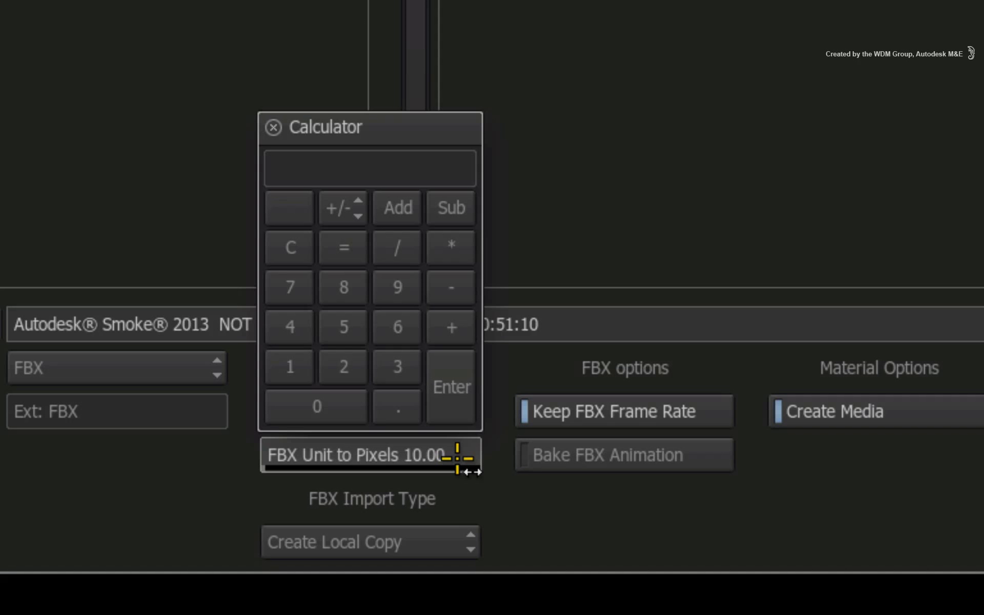
pyautogui.write('0.5')
pyautogui.press('Return')
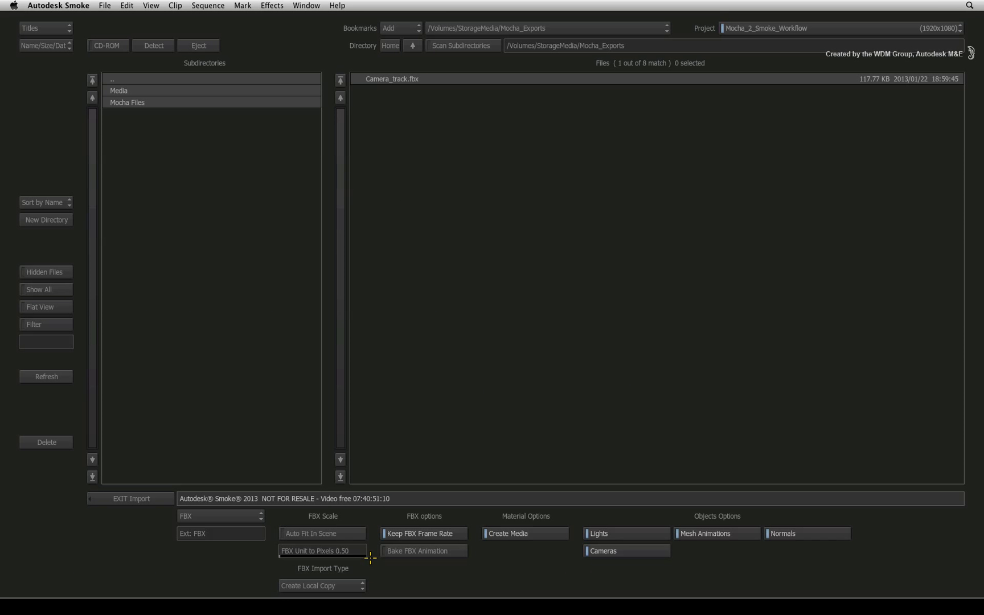
# Import Camera_track.fbx, arrange its nodes, and open MochaCameraNode1's settings (FOV 21.99°)
pyautogui.click(393, 78)
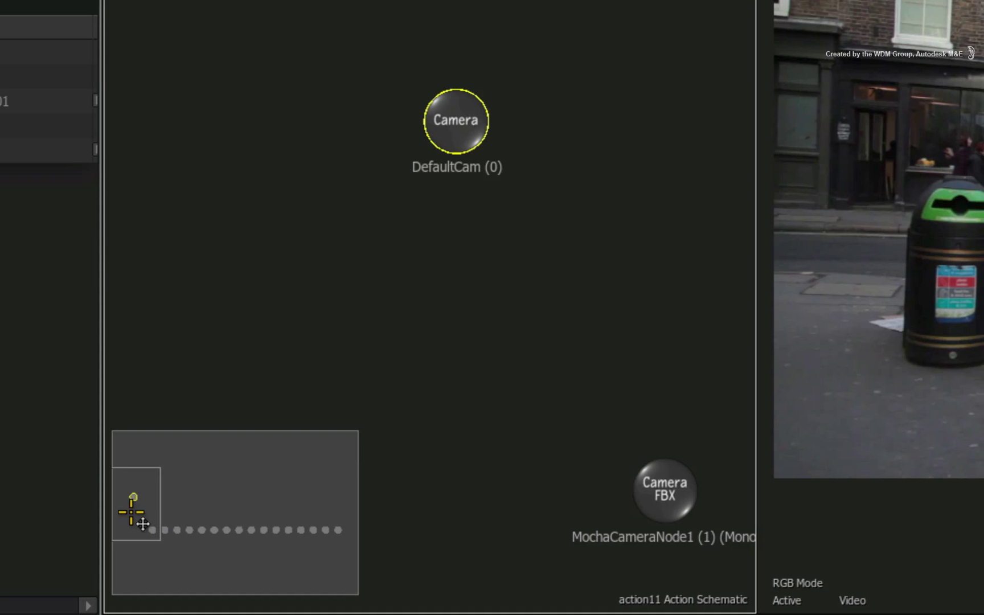
pyautogui.moveTo(178, 365); pyautogui.dragTo(196, 371)
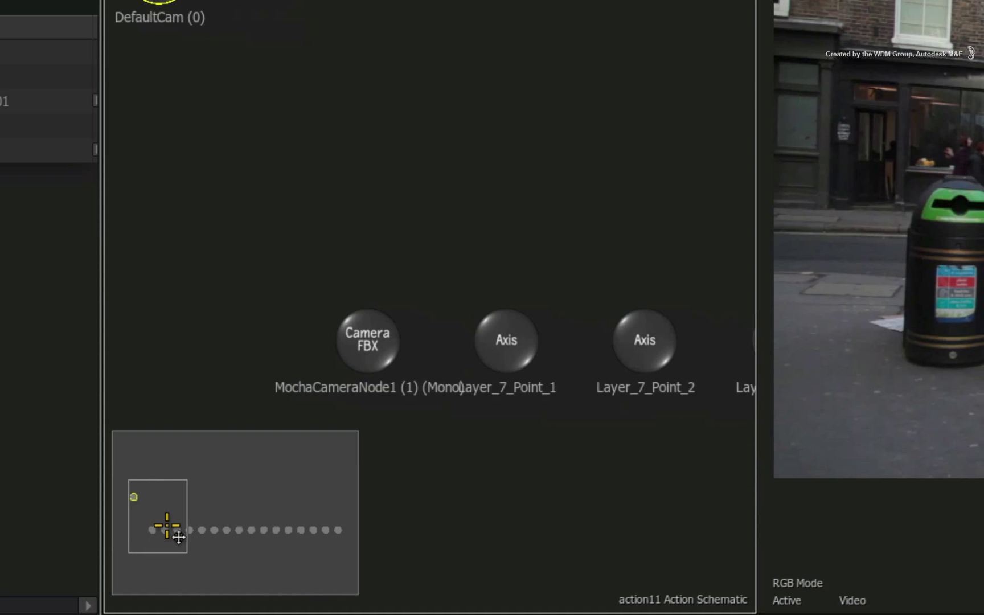
pyautogui.moveTo(178, 537); pyautogui.dragTo(145, 520)
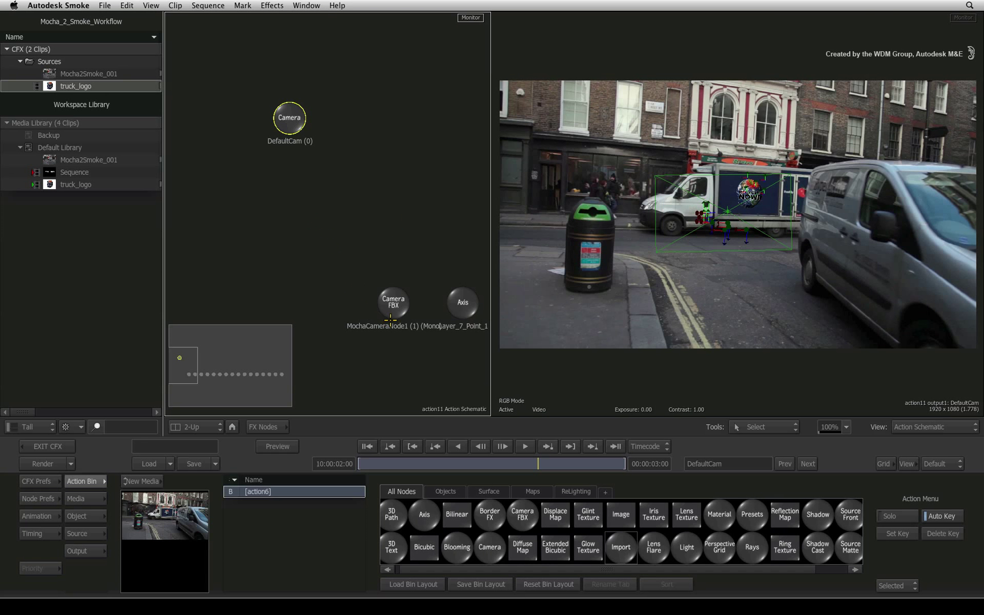
pyautogui.moveTo(390, 317); pyautogui.dragTo(374, 241)
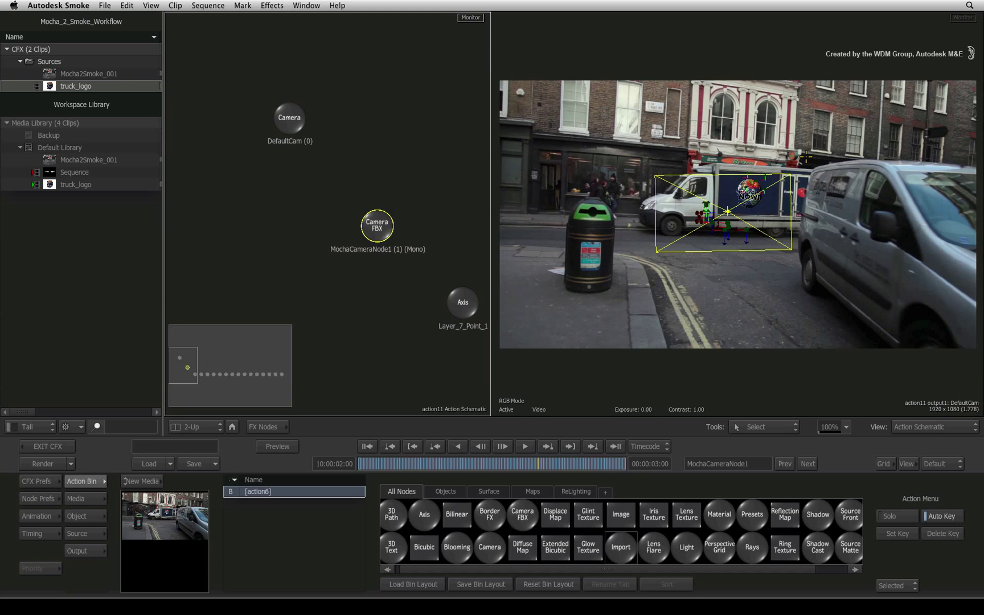
pyautogui.doubleClick(378, 226)
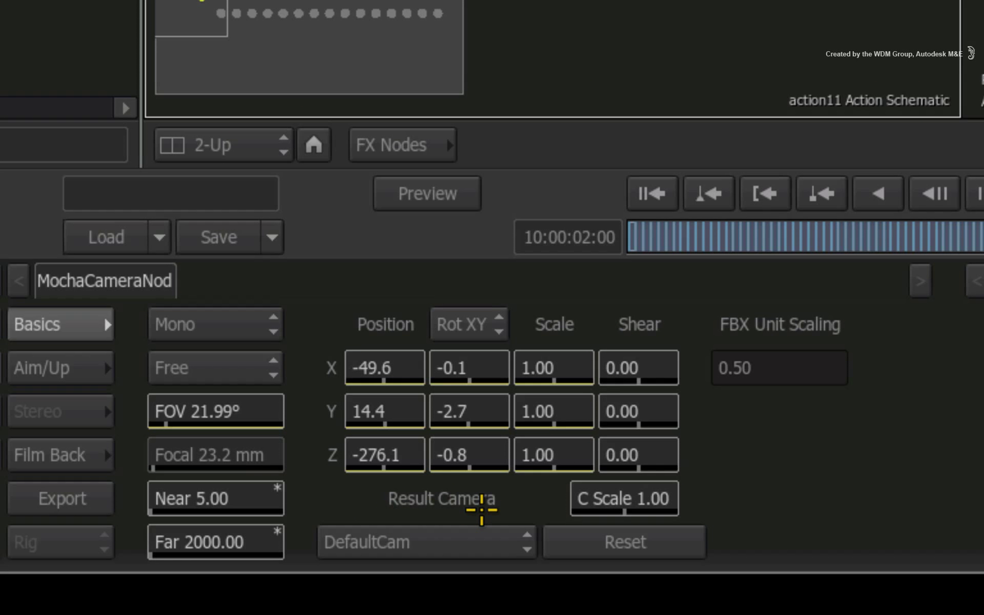
# View the Action result through MochaCameraNode1 and scrub the shot to check the track
pyautogui.click(482, 538)
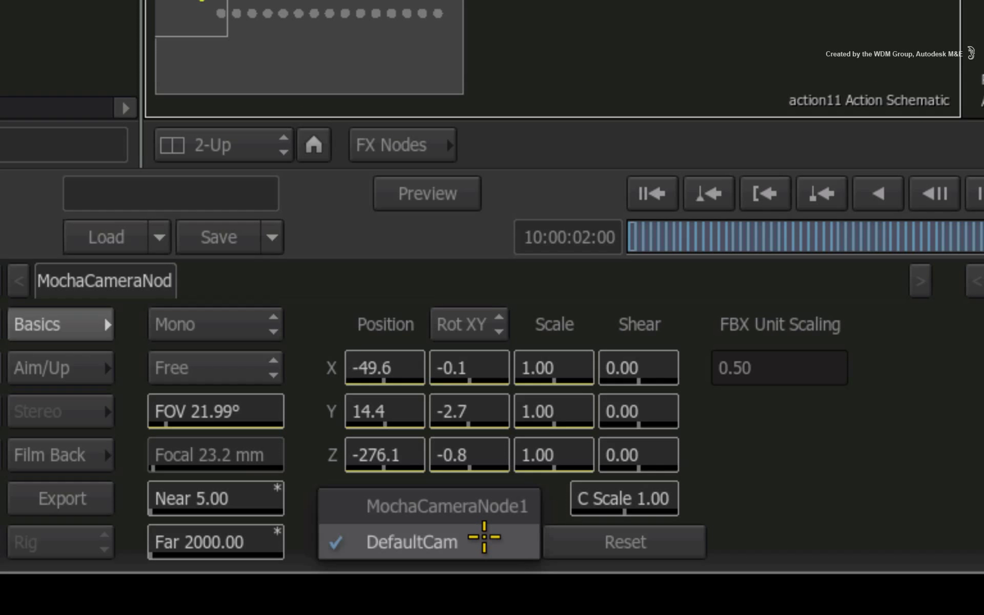
pyautogui.click(502, 504)
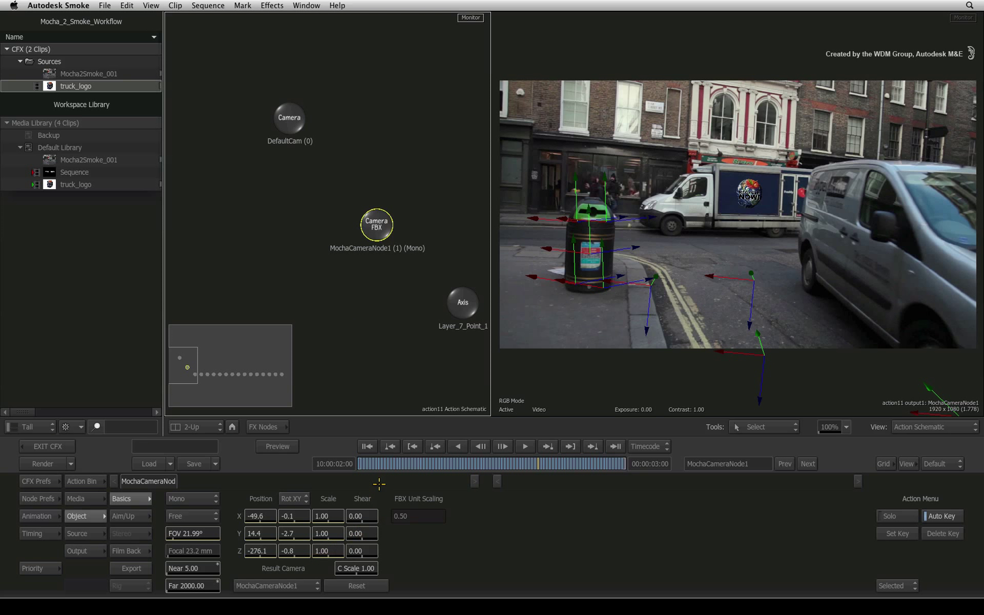
pyautogui.moveTo(372, 464)
pyautogui.mouseDown()
pyautogui.moveTo(574, 464)
pyautogui.moveTo(358, 464)
pyautogui.mouseUp()
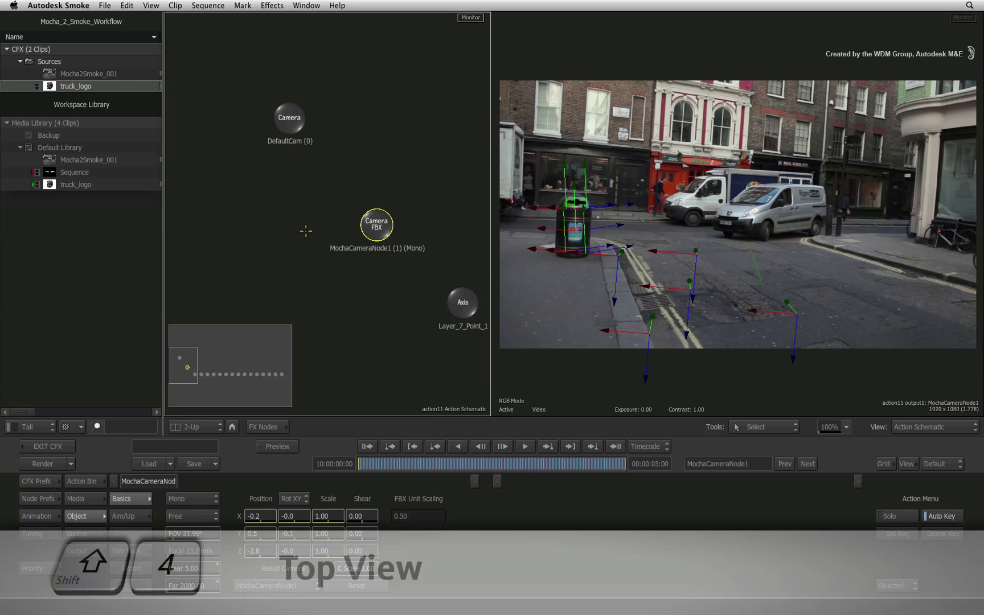
# Show the left viewer in Top view with the background clip off, then return to Object Basics
pyautogui.hotkey('shift', '4')
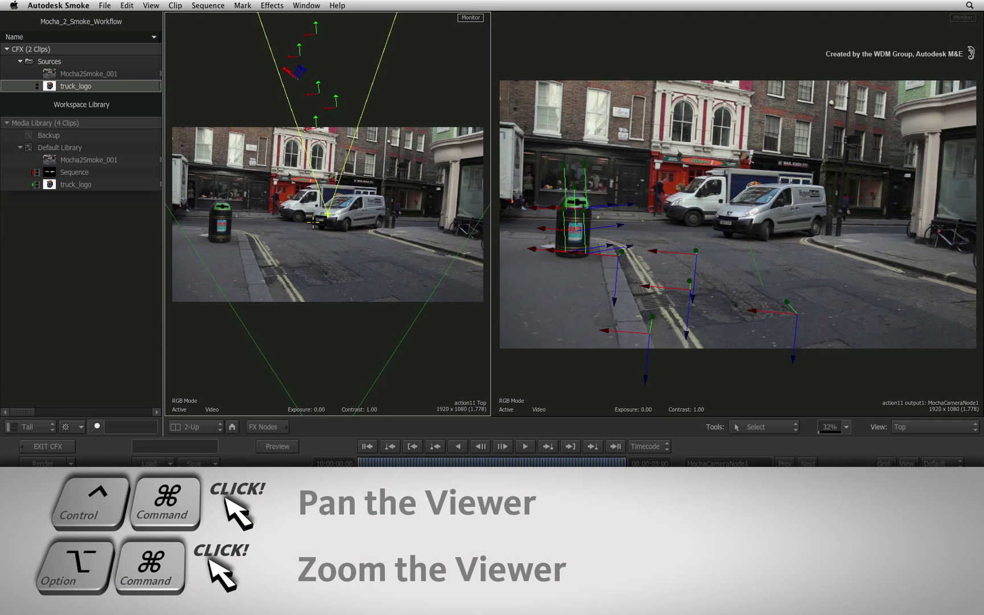
pyautogui.moveTo(377, 221); pyautogui.dragTo(321, 277)
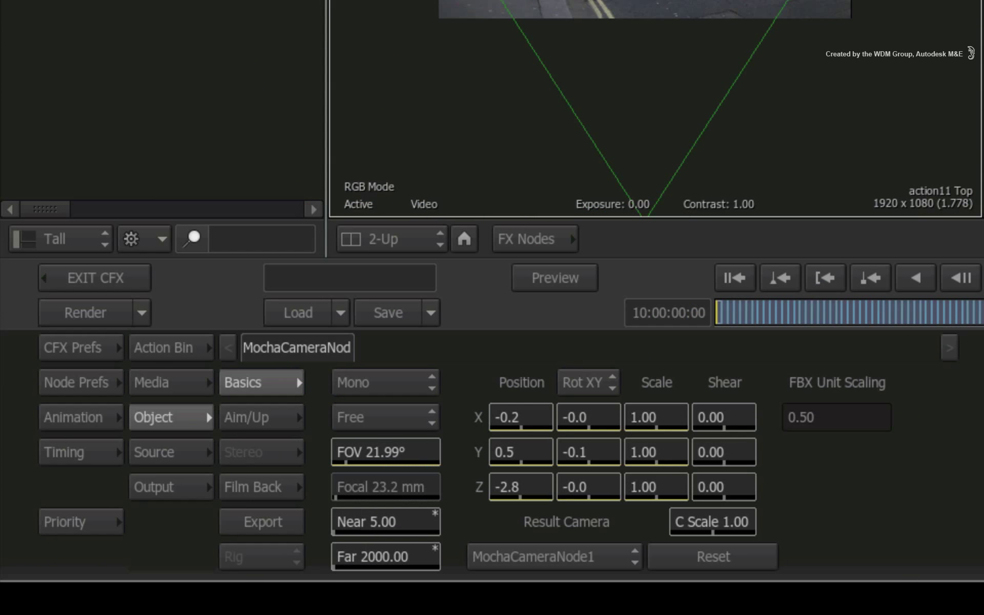
pyautogui.click(174, 377)
pyautogui.click(602, 382)
pyautogui.click(599, 406)
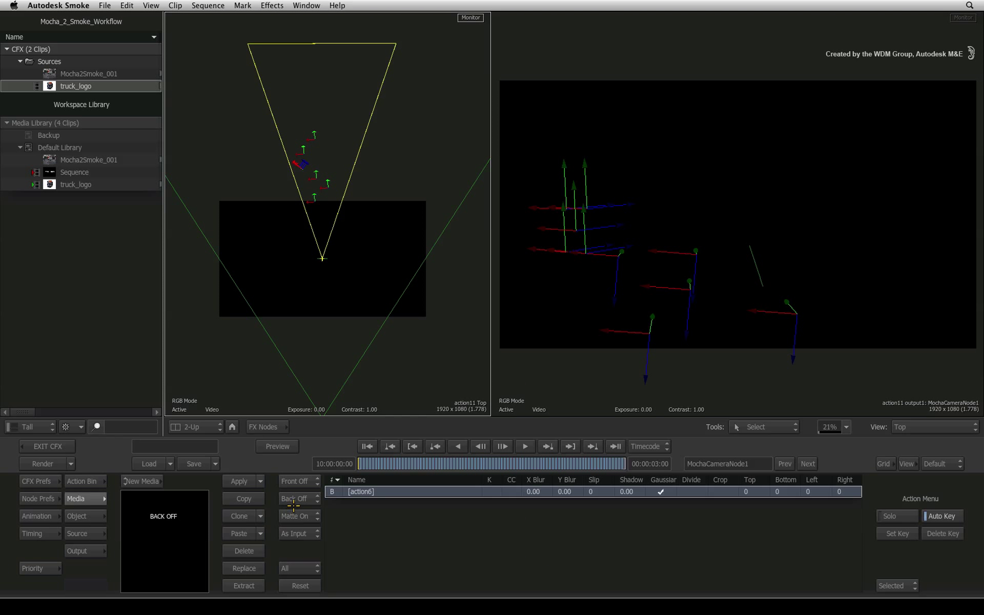
pyautogui.moveTo(358, 151); pyautogui.dragTo(363, 248)
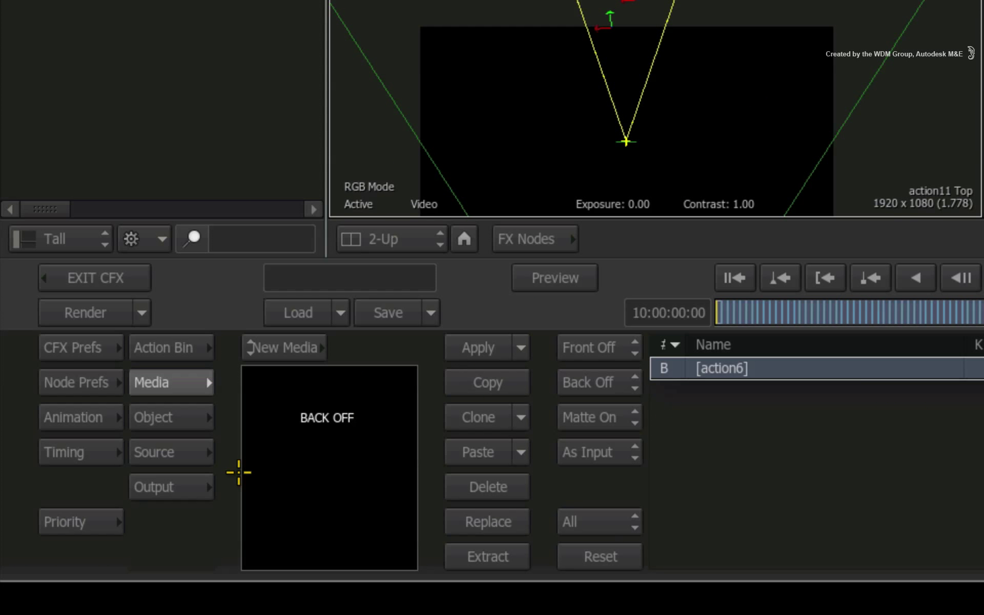
pyautogui.click(90, 515)
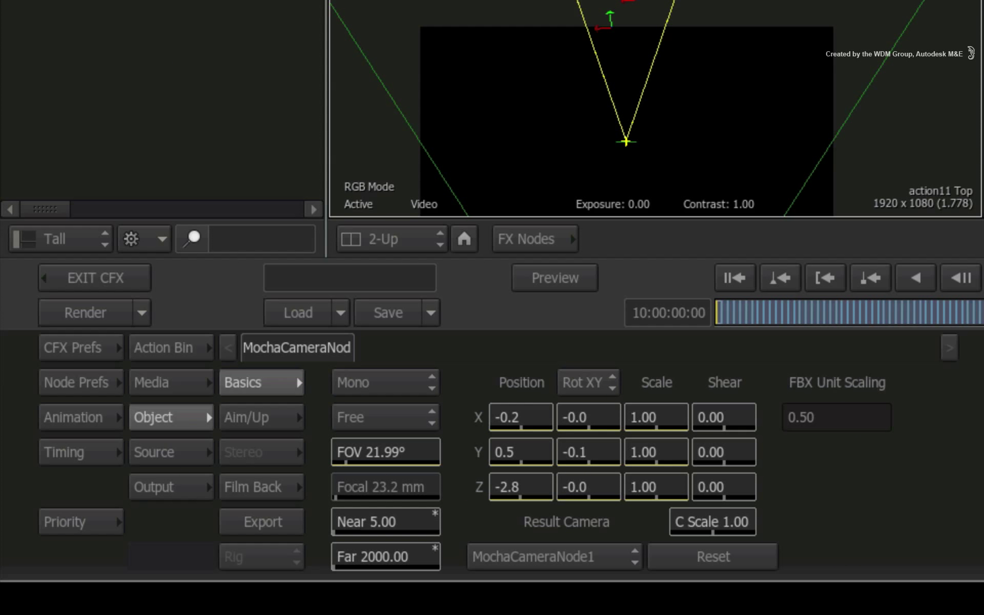
pyautogui.click(382, 557)
pyautogui.write('4000')
pyautogui.press('Return')
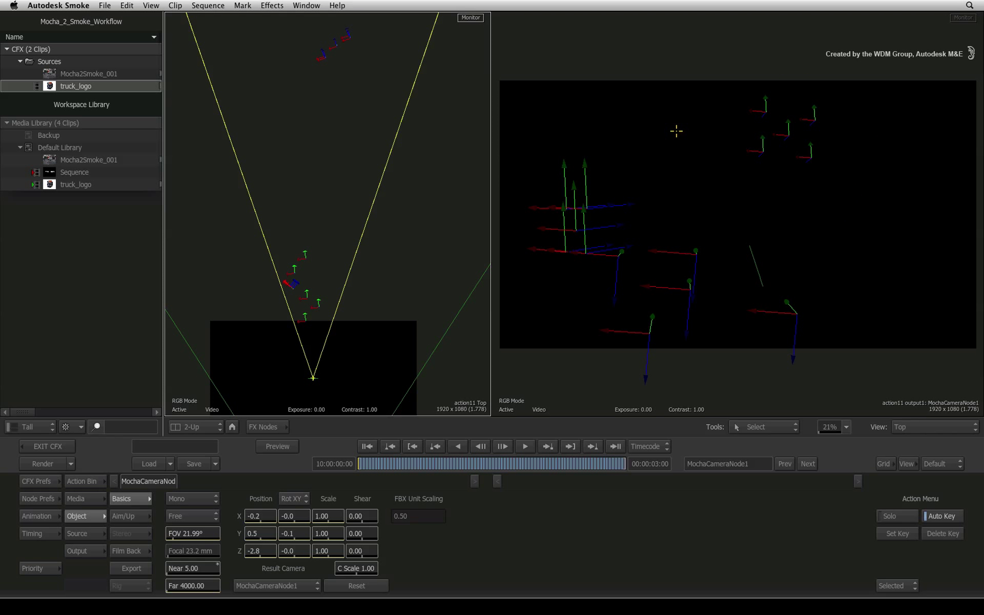
pyautogui.press('Escape')
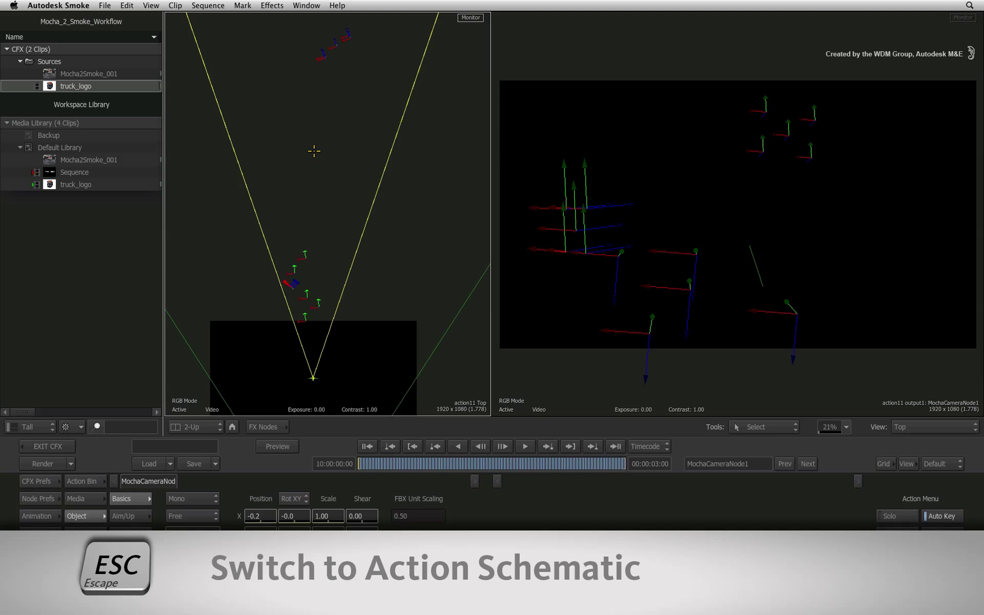
pyautogui.press('Escape')
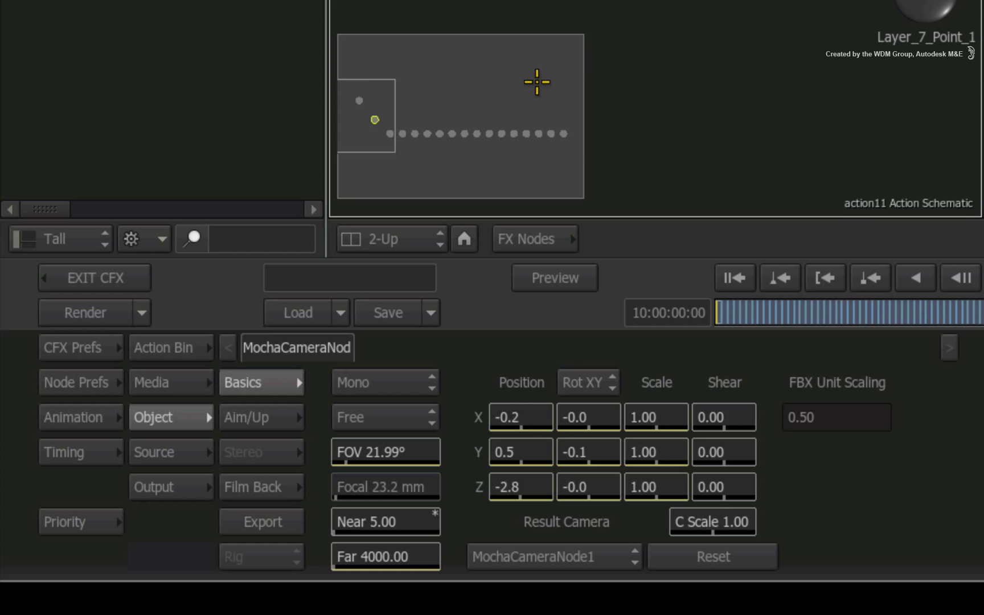
pyautogui.click(198, 390)
pyautogui.moveTo(592, 383); pyautogui.dragTo(595, 353)
pyautogui.click(603, 346)
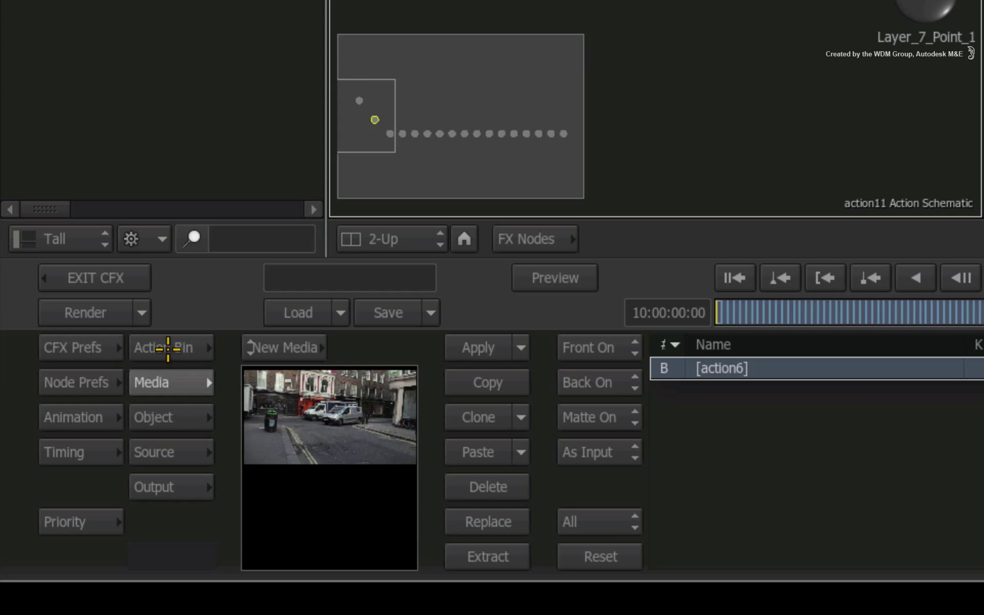
# Import recycle_here.fbx from Mocha_Exports/Media with FBX Unit to Pixels reset to default 10
pyautogui.click(84, 481)
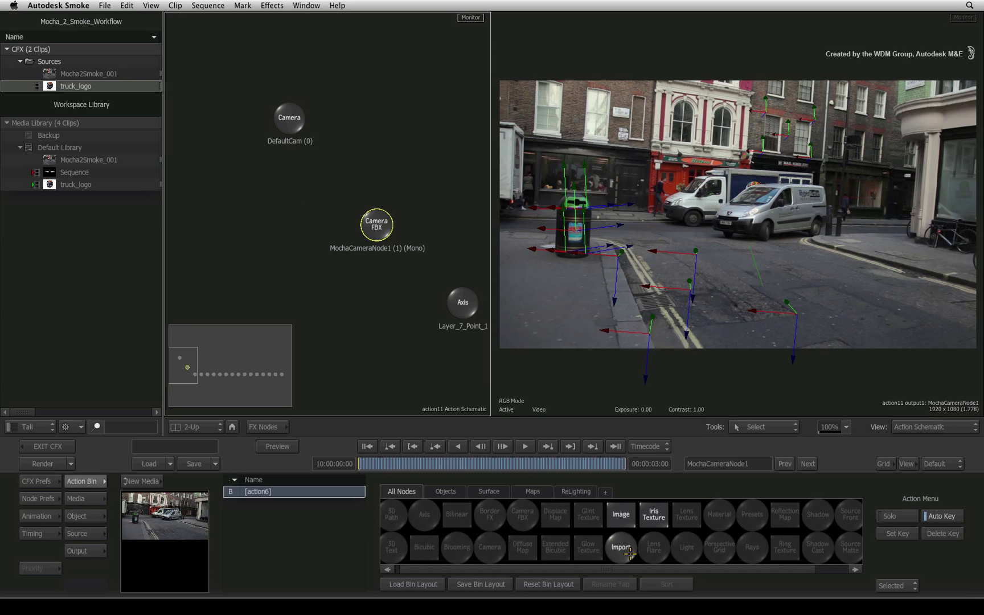
pyautogui.click(625, 546)
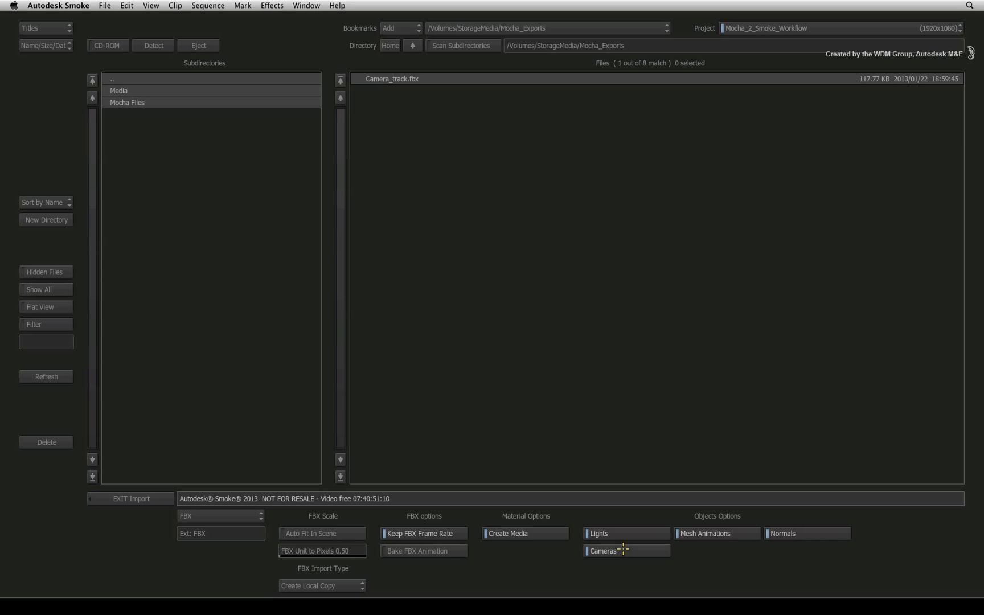
pyautogui.click(174, 89)
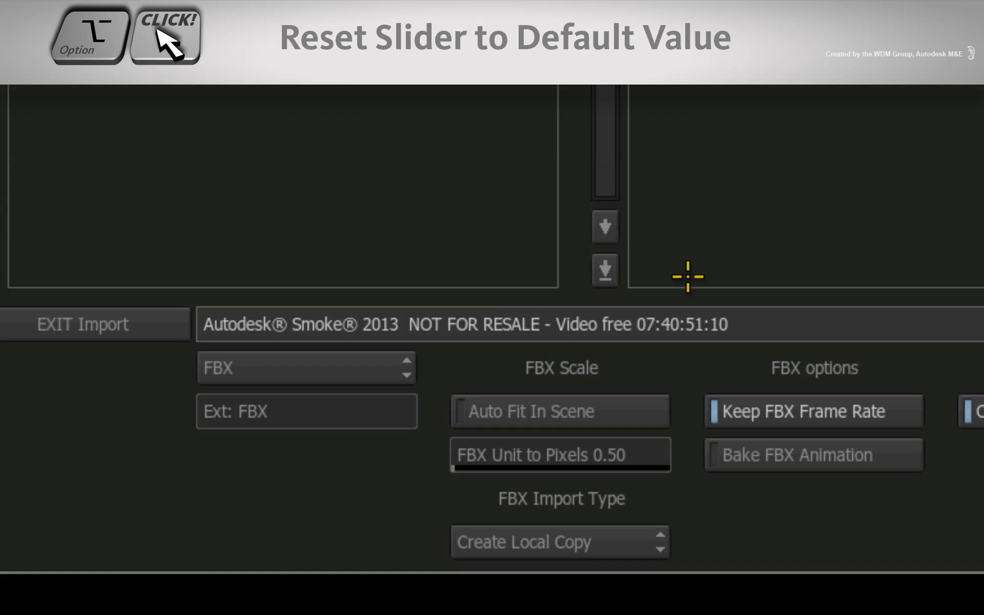
pyautogui.keyDown('alt'); pyautogui.click(540, 456); pyautogui.keyUp('alt')
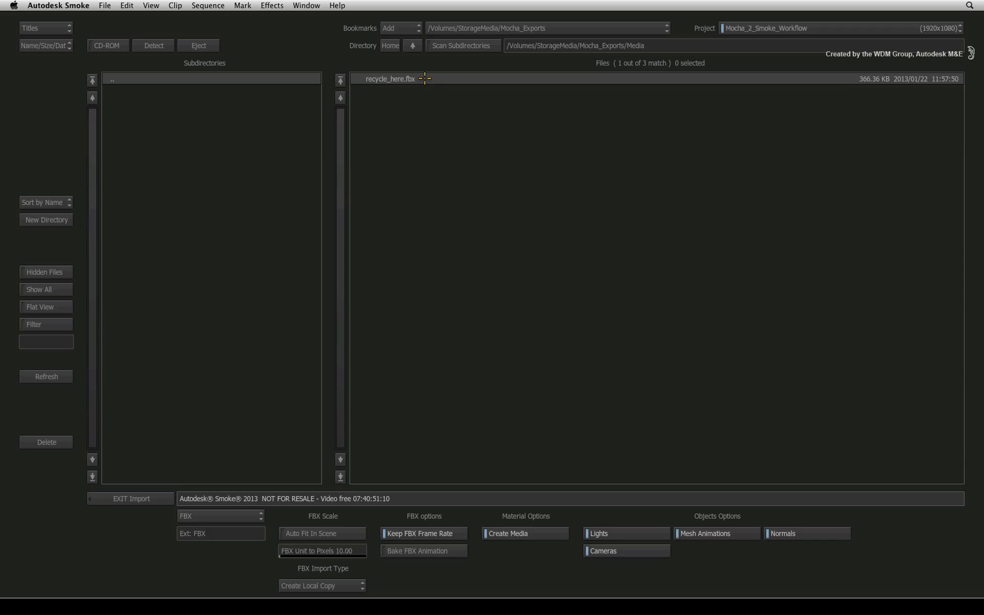
pyautogui.click(424, 78)
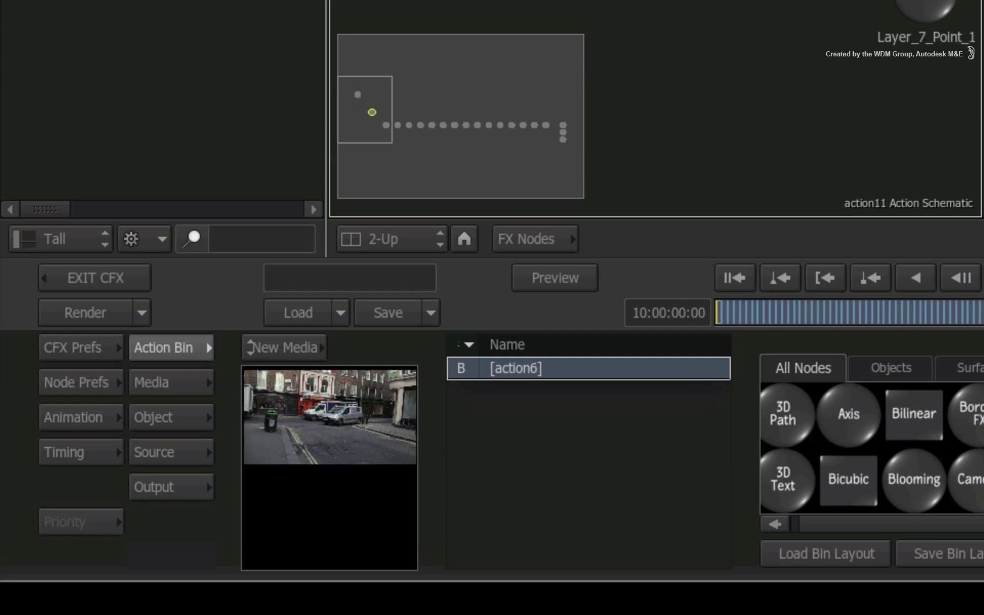
# Turn on Shading in the Action rendering preferences and return to the node bin
pyautogui.click(79, 380)
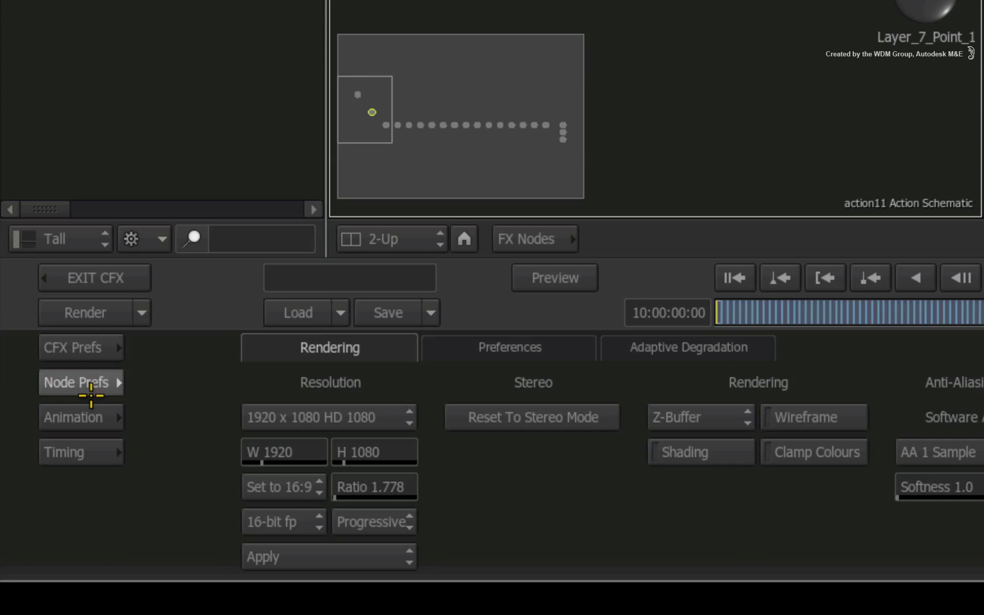
pyautogui.click(700, 455)
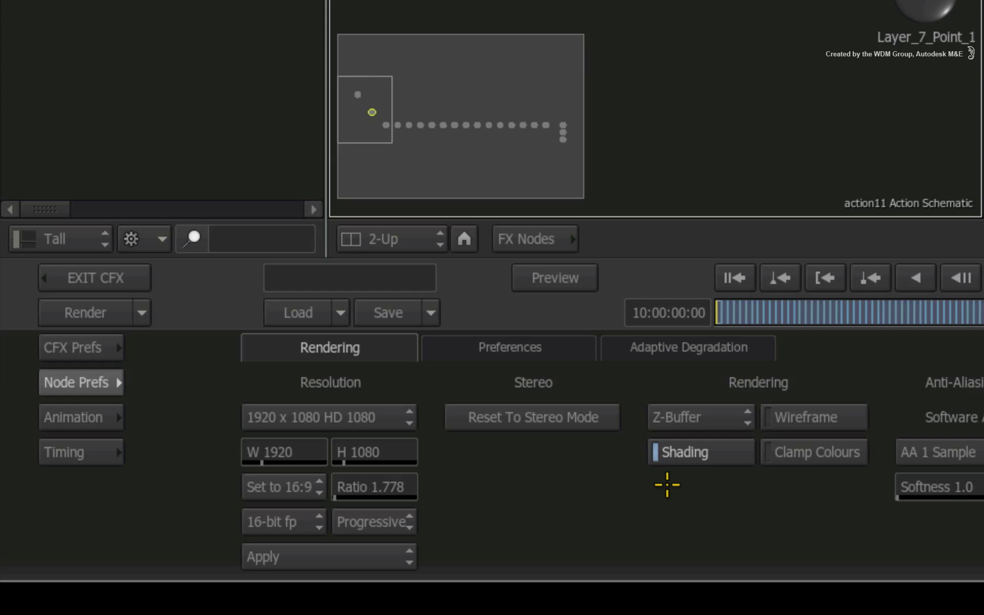
pyautogui.click(88, 383)
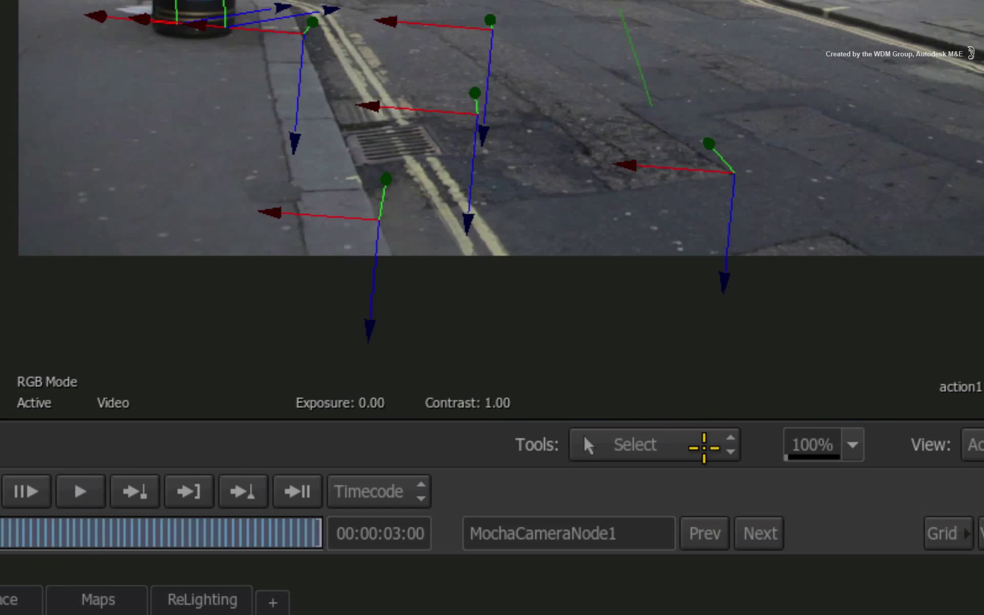
# Toggle the viewer's point-selection mode off again and pan the schematic to the Layer_9 nodes
pyautogui.click(789, 428)
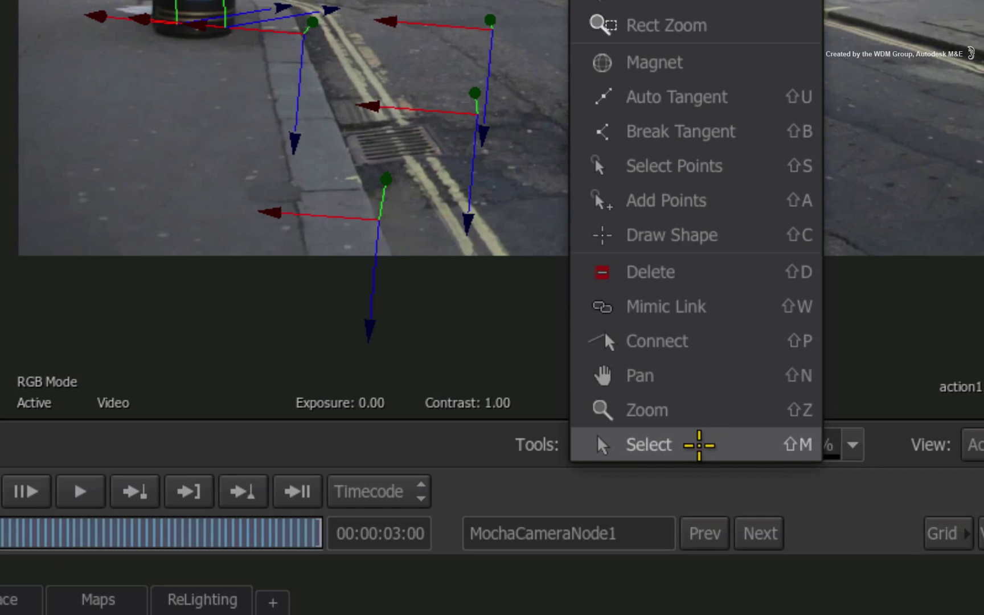
pyautogui.click(732, 167)
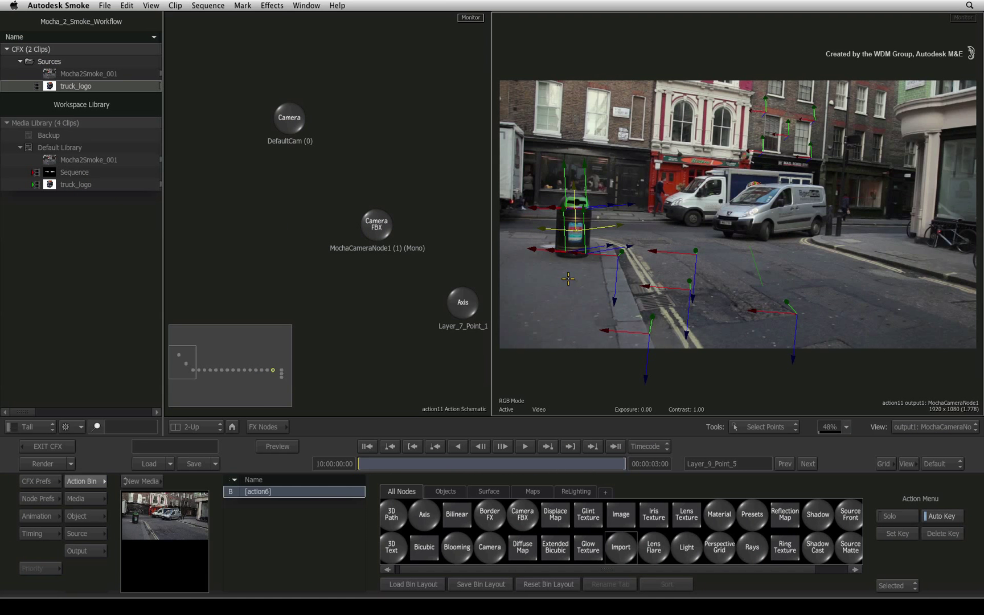
pyautogui.hotkey('shift', 'm')
pyautogui.moveTo(188, 364); pyautogui.dragTo(290, 377)
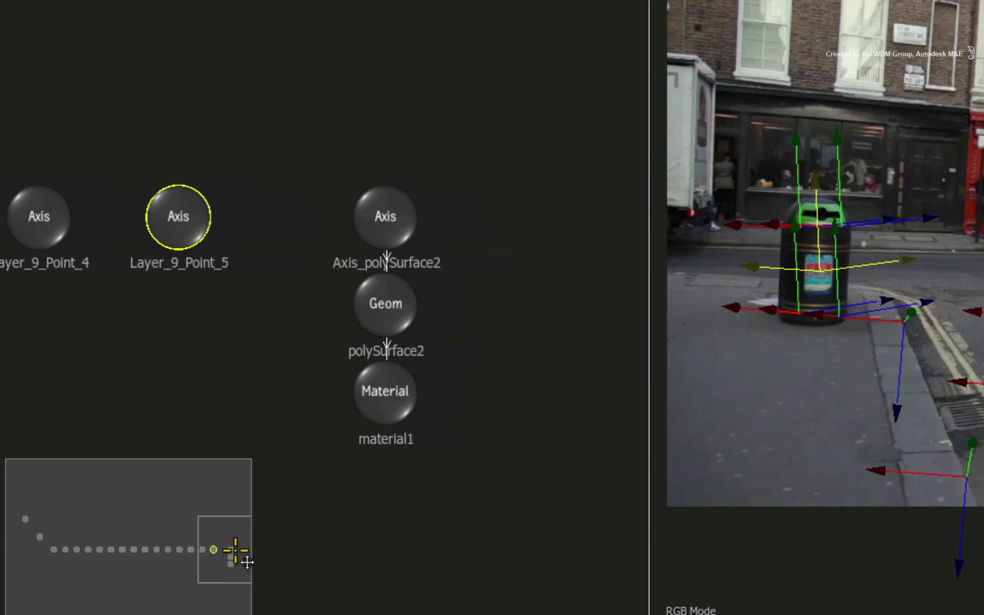
pyautogui.moveTo(235, 550); pyautogui.dragTo(231, 569)
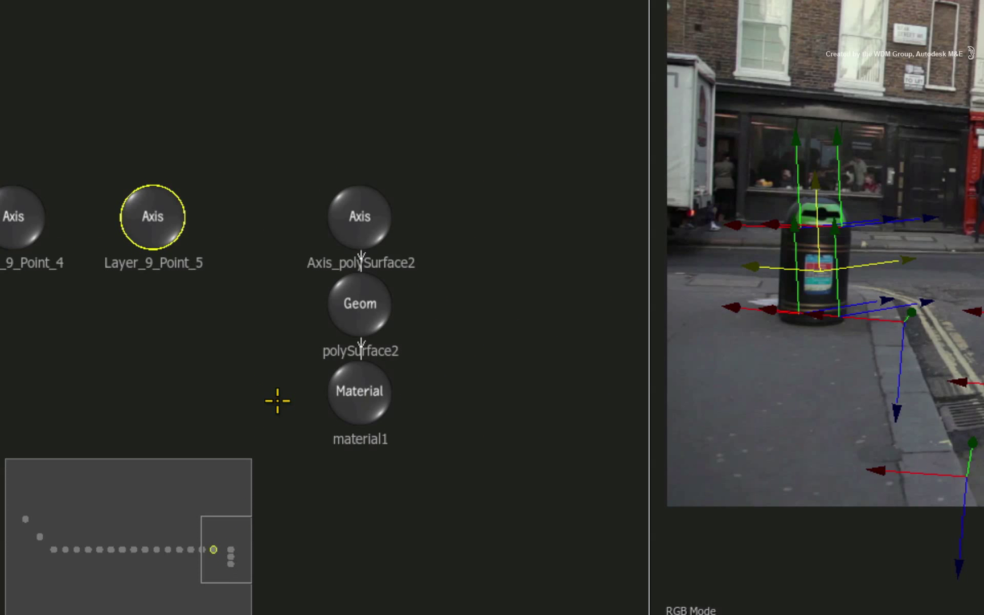
# Place Layer_9_Point_5 above Axis_polySurface2, parent the axis under it, and tidy the nodes
pyautogui.moveTo(154, 208); pyautogui.dragTo(349, 53)
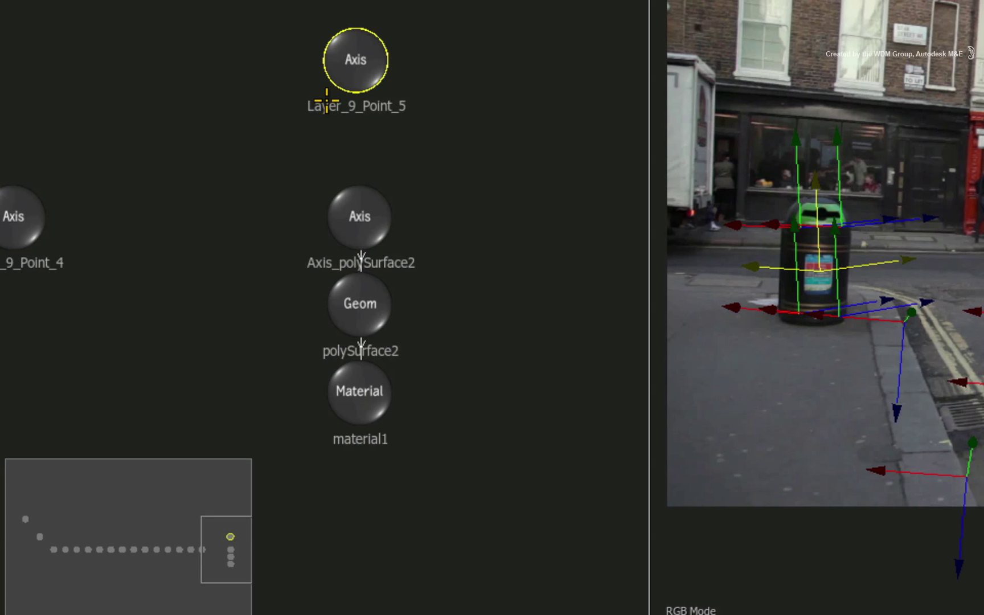
pyautogui.moveTo(357, 85); pyautogui.dragTo(361, 209)
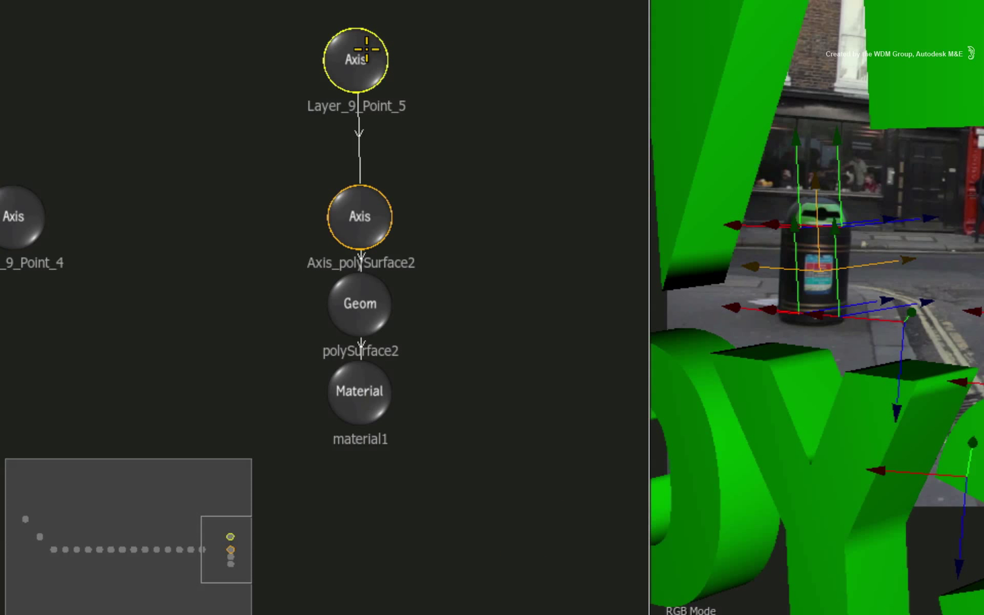
pyautogui.moveTo(347, 62)
pyautogui.mouseDown()
pyautogui.moveTo(354, 48)
pyautogui.moveTo(354, 58)
pyautogui.mouseUp()
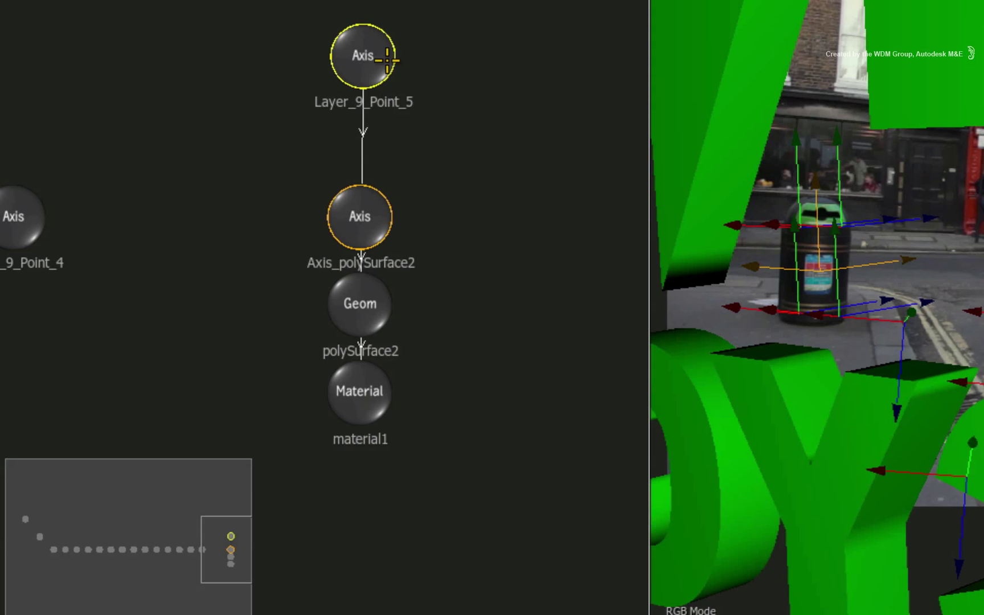
pyautogui.moveTo(367, 48)
pyautogui.mouseDown()
pyautogui.moveTo(377, 48)
pyautogui.moveTo(366, 49)
pyautogui.mouseUp()
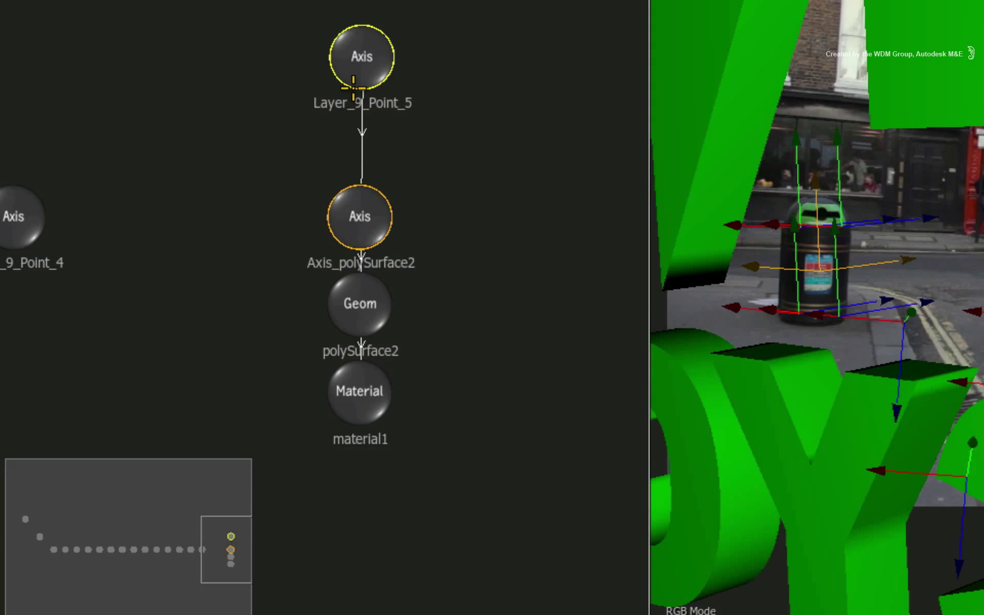
pyautogui.moveTo(357, 224); pyautogui.dragTo(369, 202)
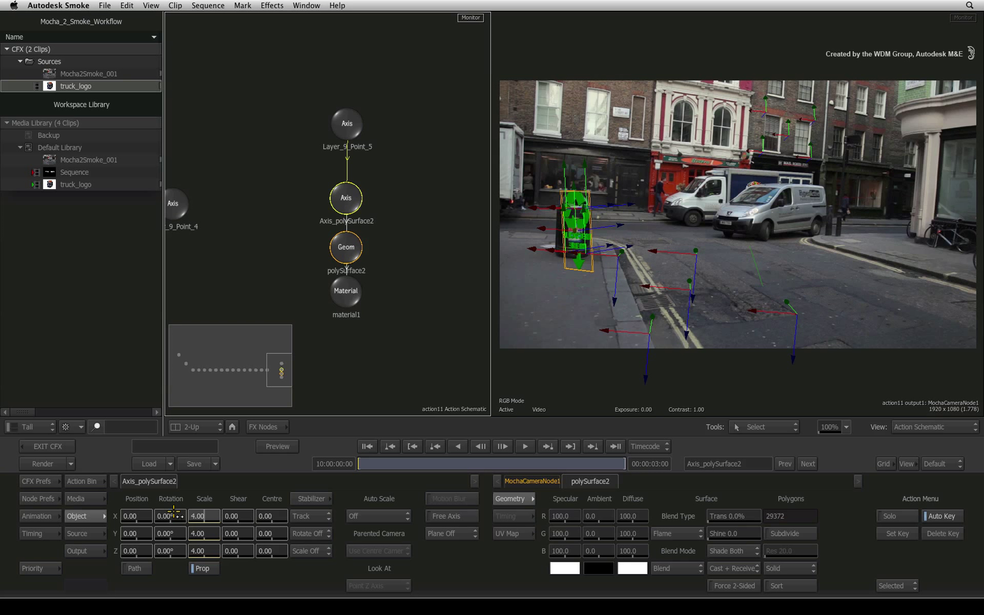
# Rotate the logo to Y -127°, scale it 3.00, set position X -5, Y 87, then exit to the timeline start
pyautogui.moveTo(174, 535)
pyautogui.mouseDown()
pyautogui.moveTo(132, 533)
pyautogui.moveTo(166, 553)
pyautogui.moveTo(171, 515)
pyautogui.mouseUp()
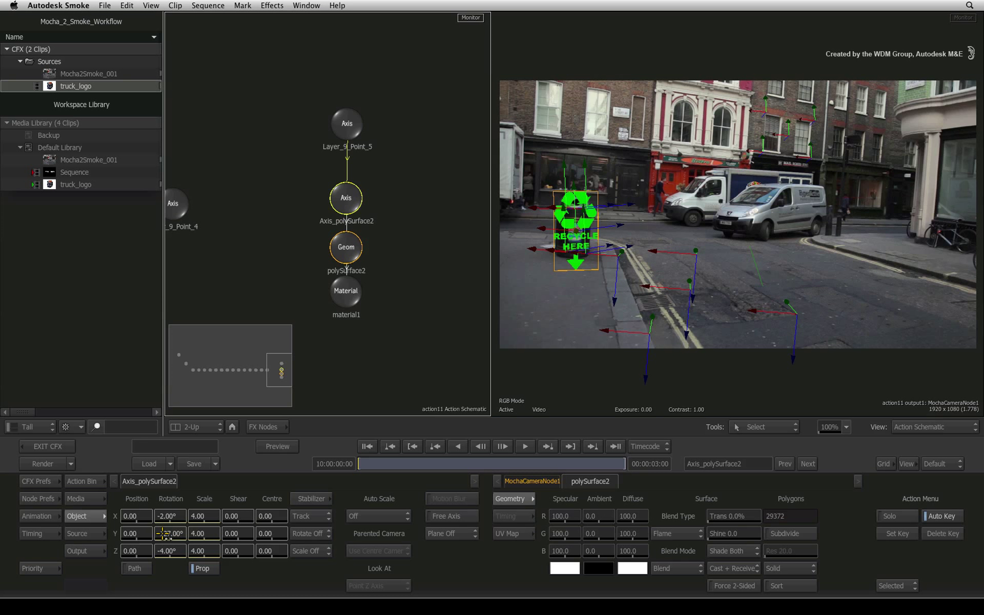
pyautogui.moveTo(143, 536); pyautogui.dragTo(130, 518)
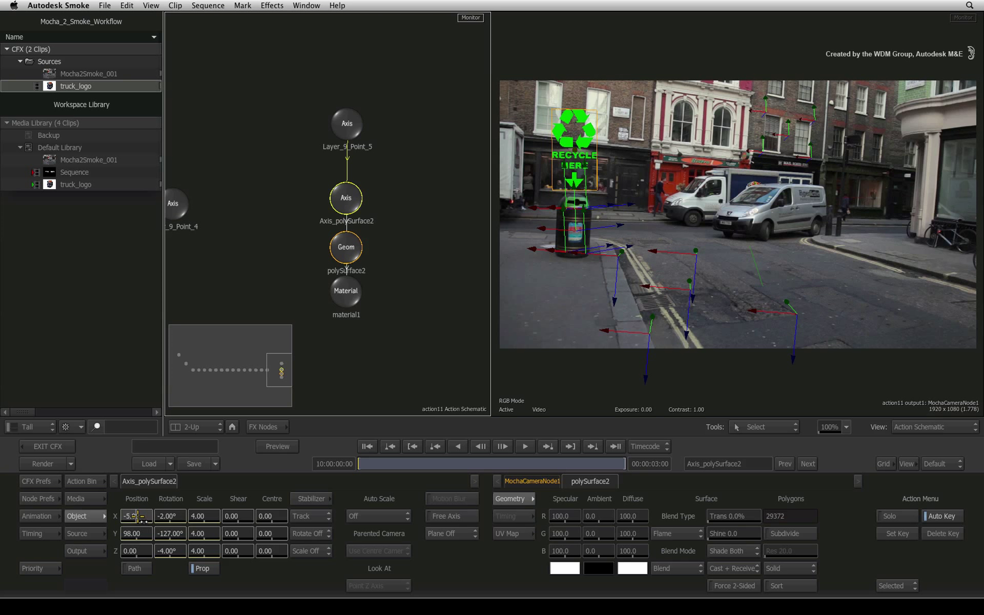
pyautogui.click(212, 517)
pyautogui.press('Return')
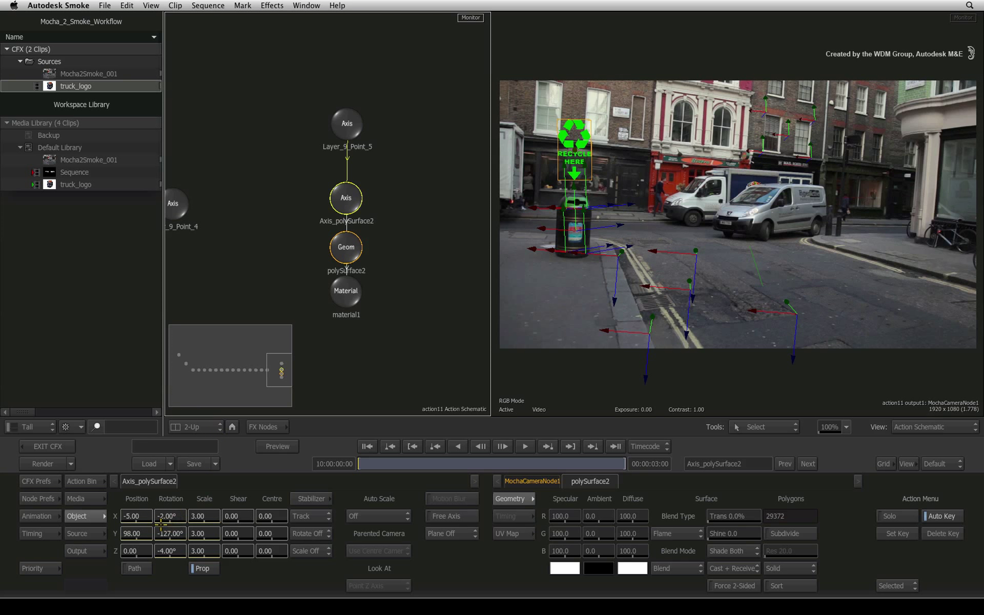
pyautogui.moveTo(143, 537); pyautogui.dragTo(138, 517)
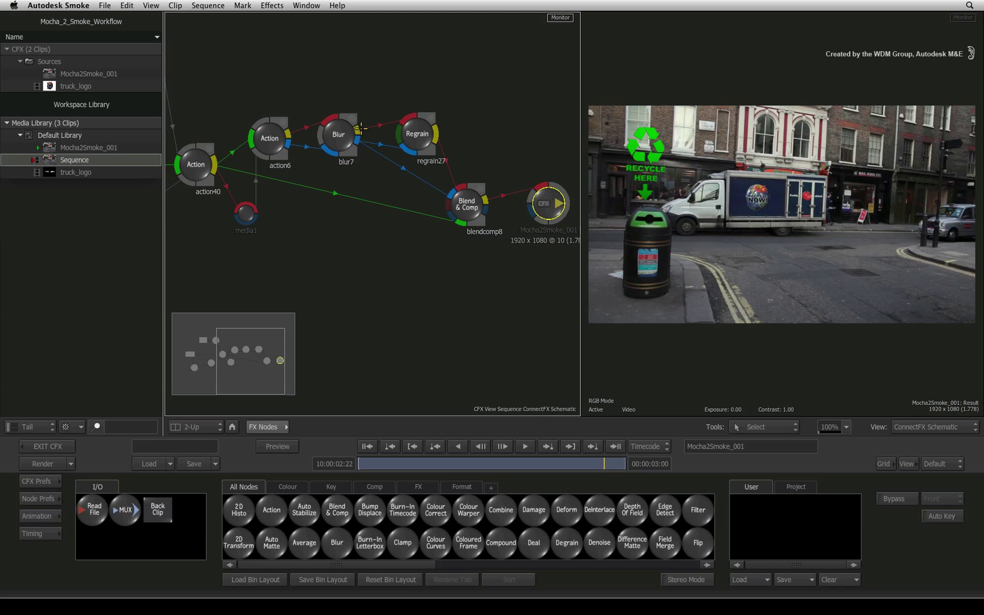
pyautogui.click(55, 444)
pyautogui.moveTo(839, 548); pyautogui.dragTo(319, 551)
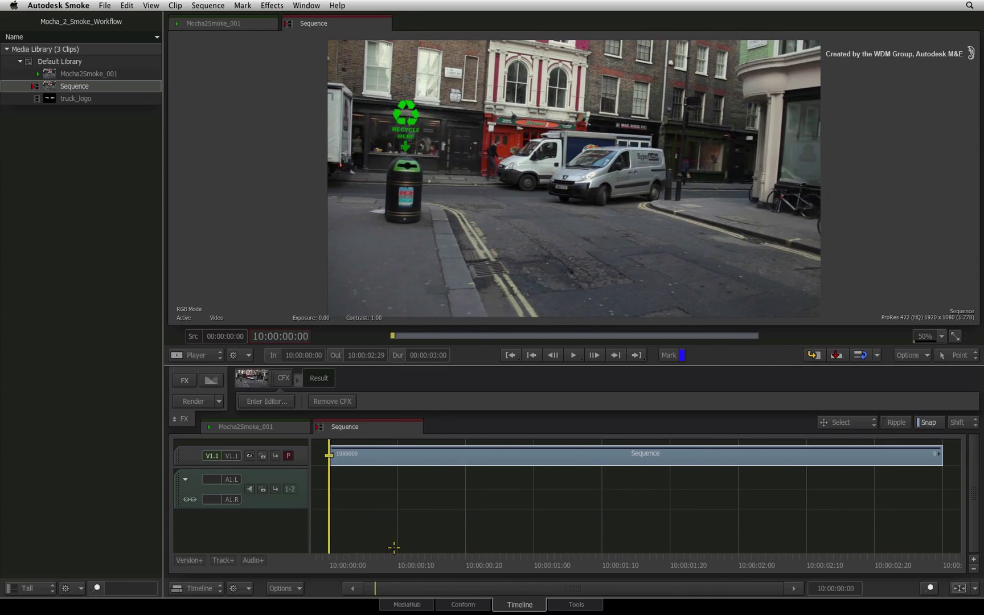